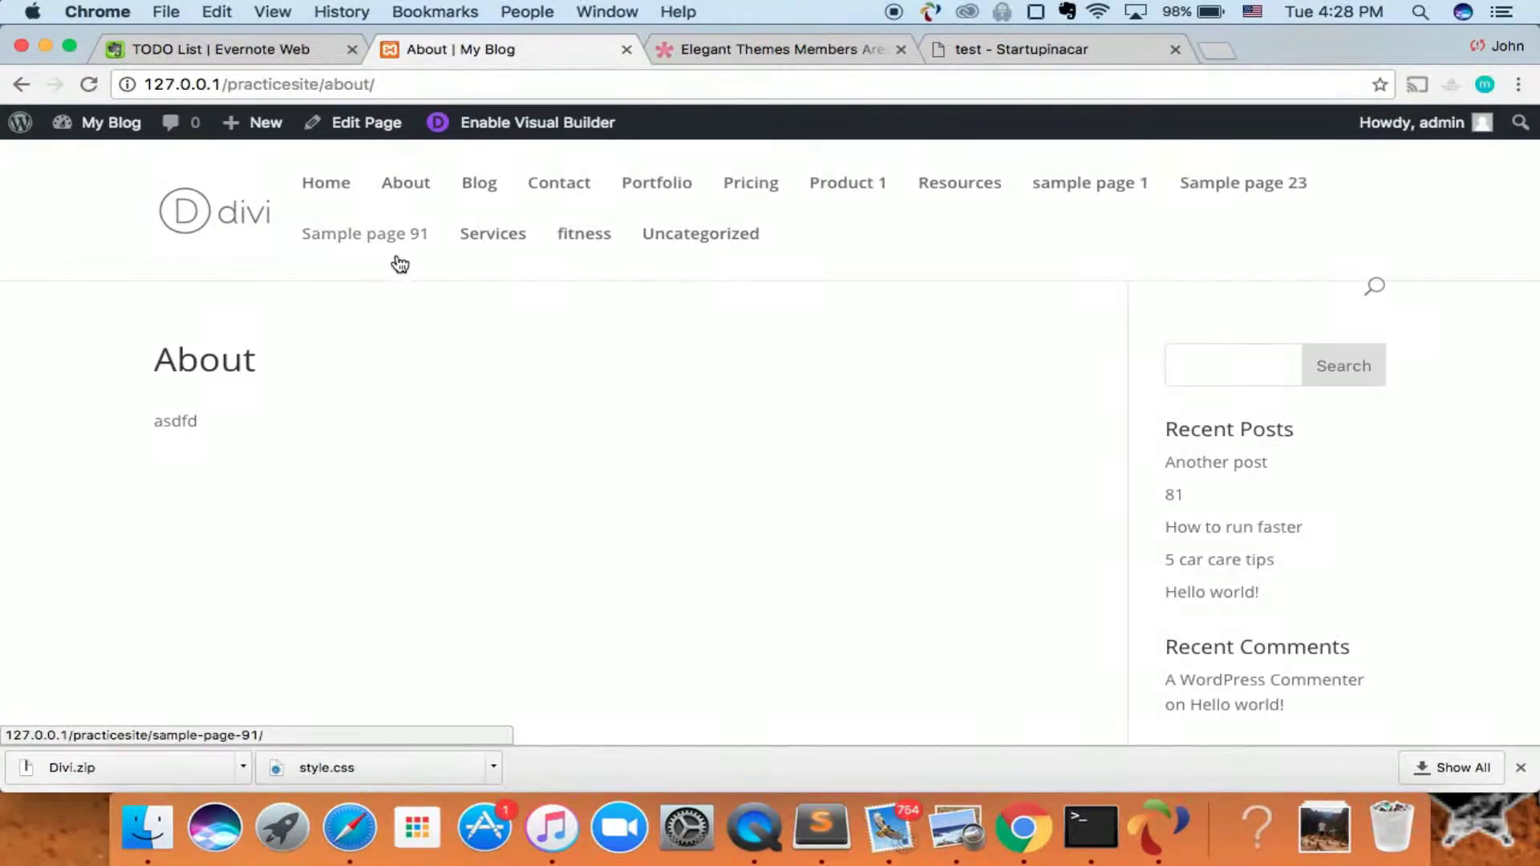
- Launch the Visual Builder on the About page
scroll(546, 417, down, 5)
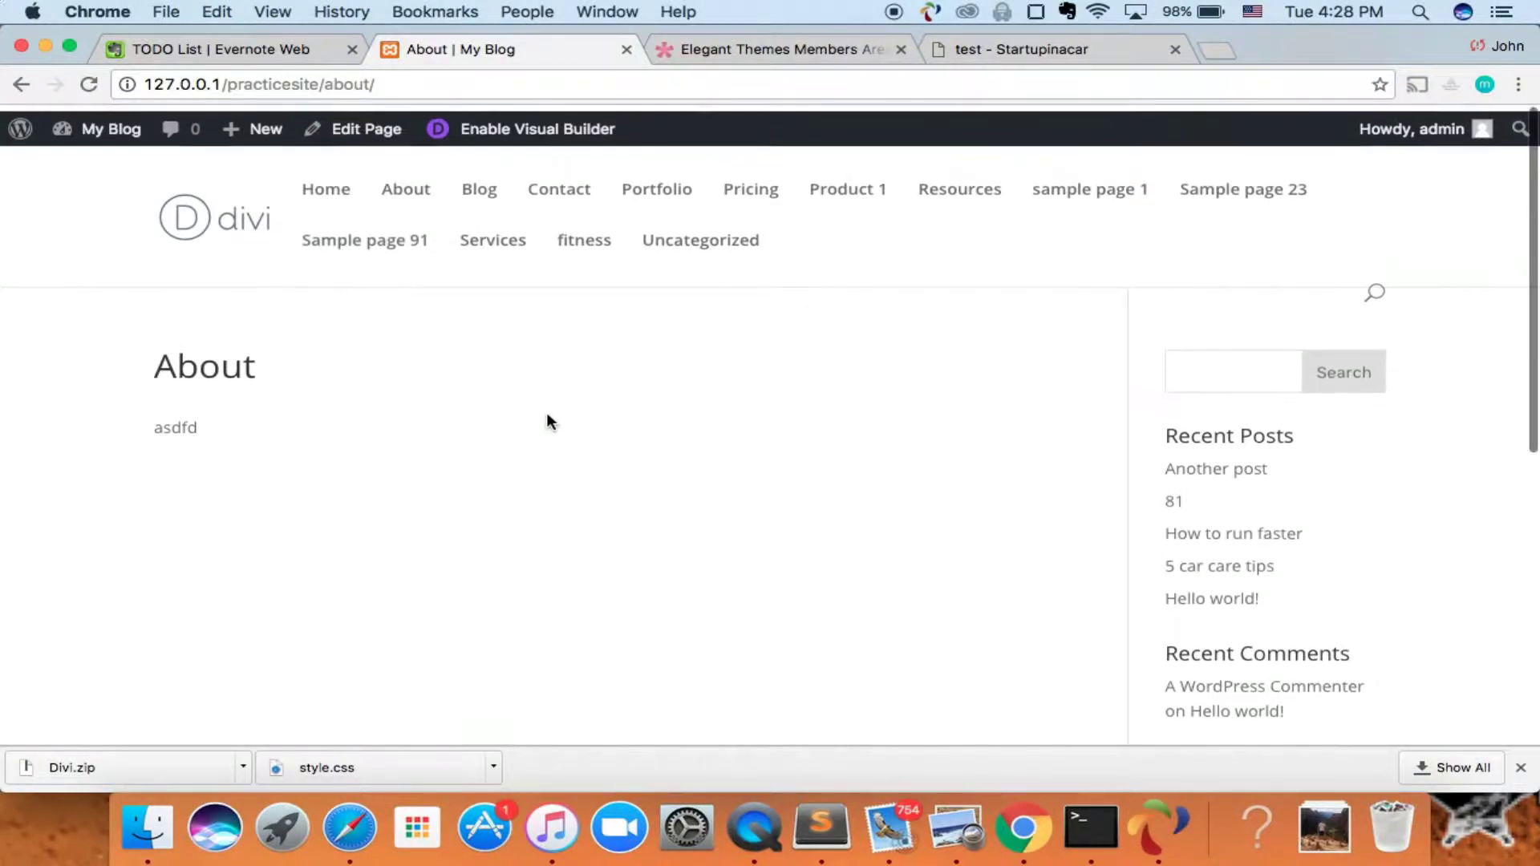
scroll(546, 417, down, 2)
scroll(546, 417, up, 10)
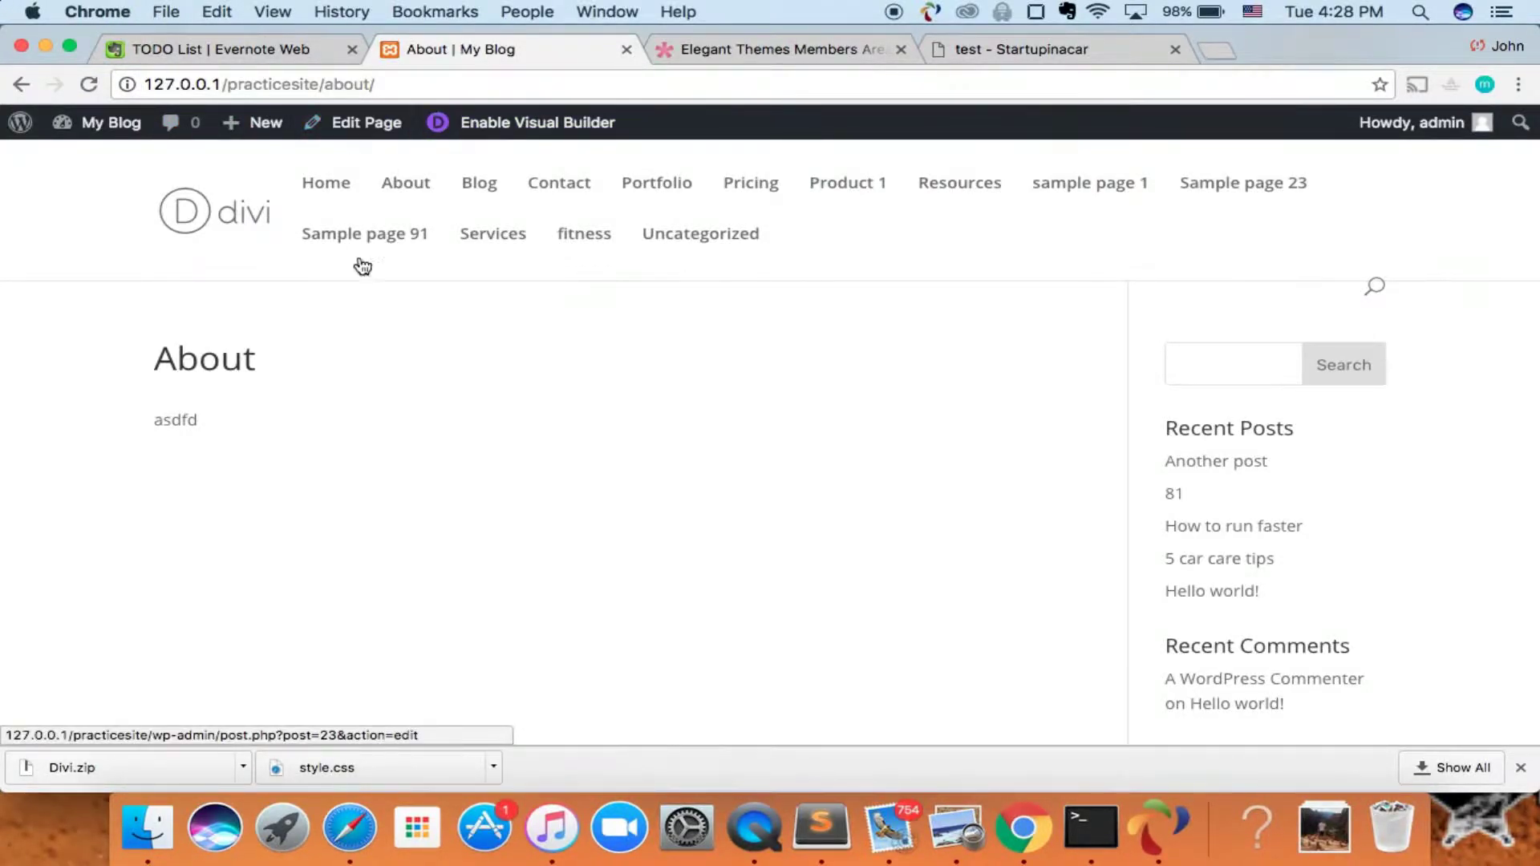
scroll(447, 449, down, 4)
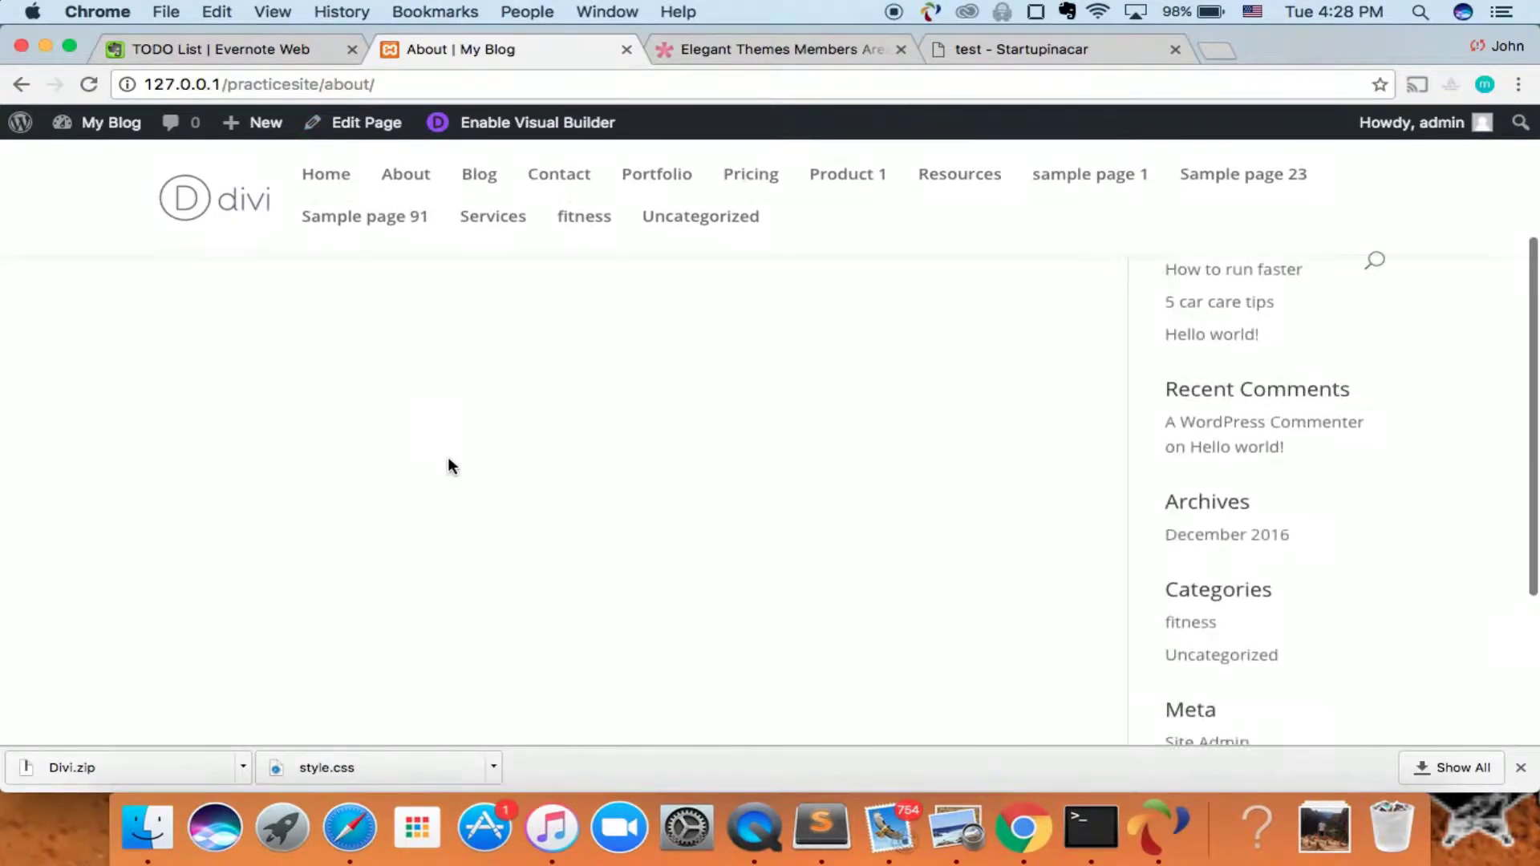
scroll(446, 465, up, 4)
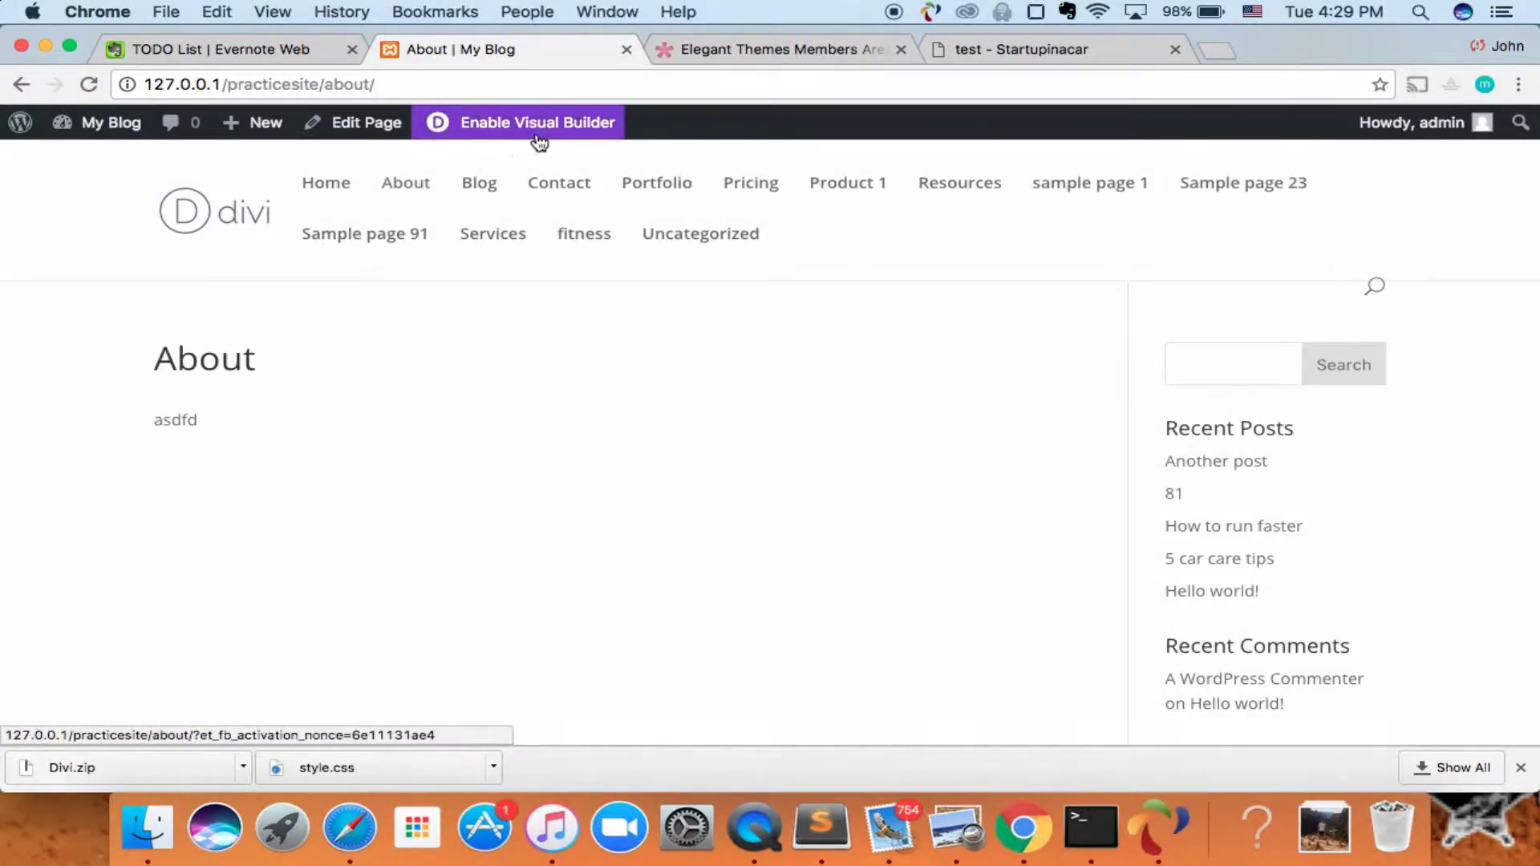
click(506, 128)
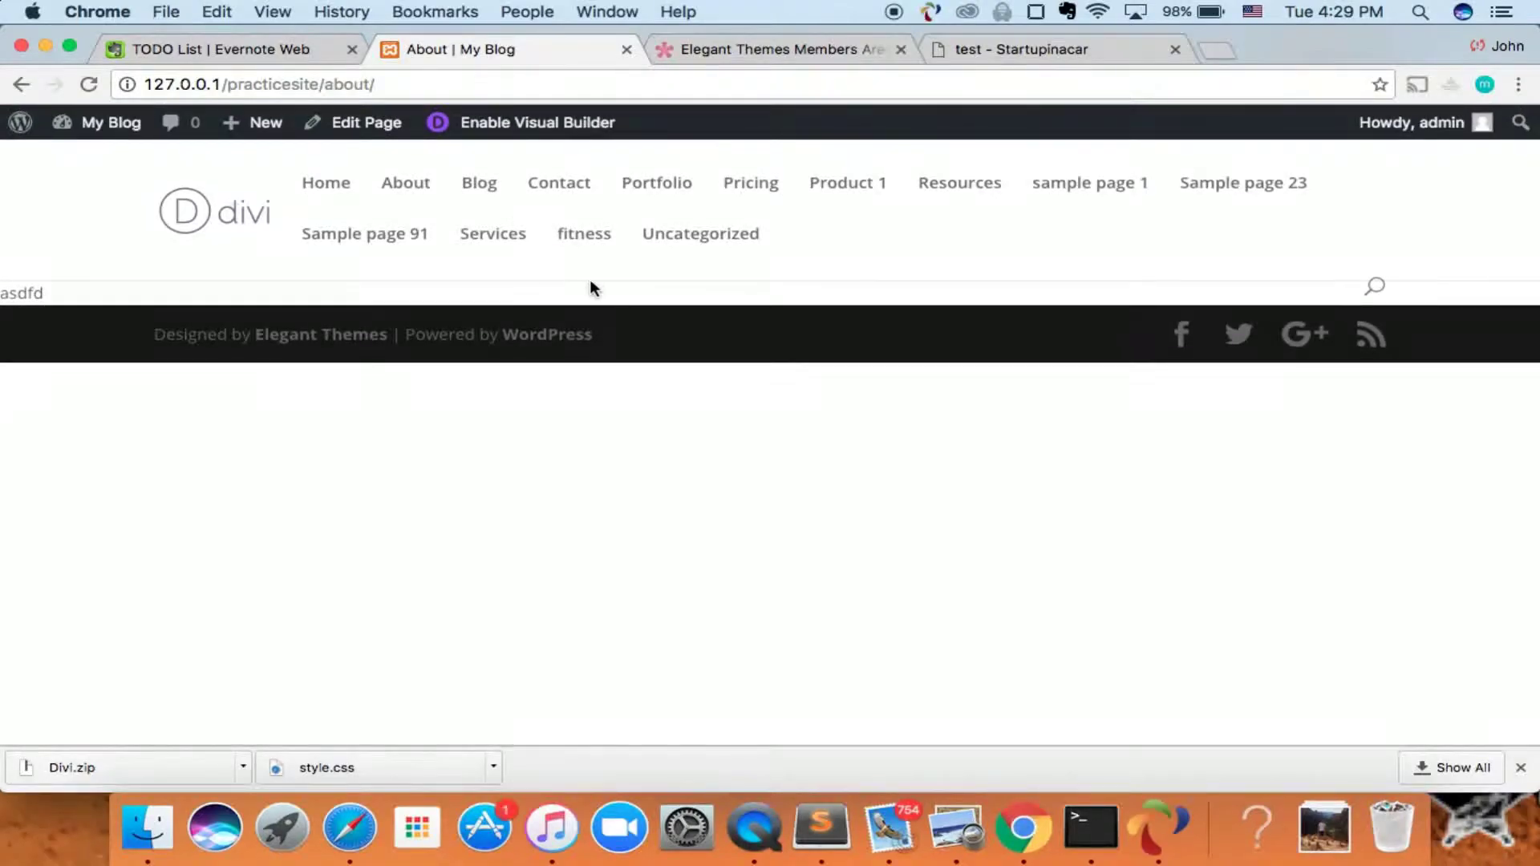
click(525, 125)
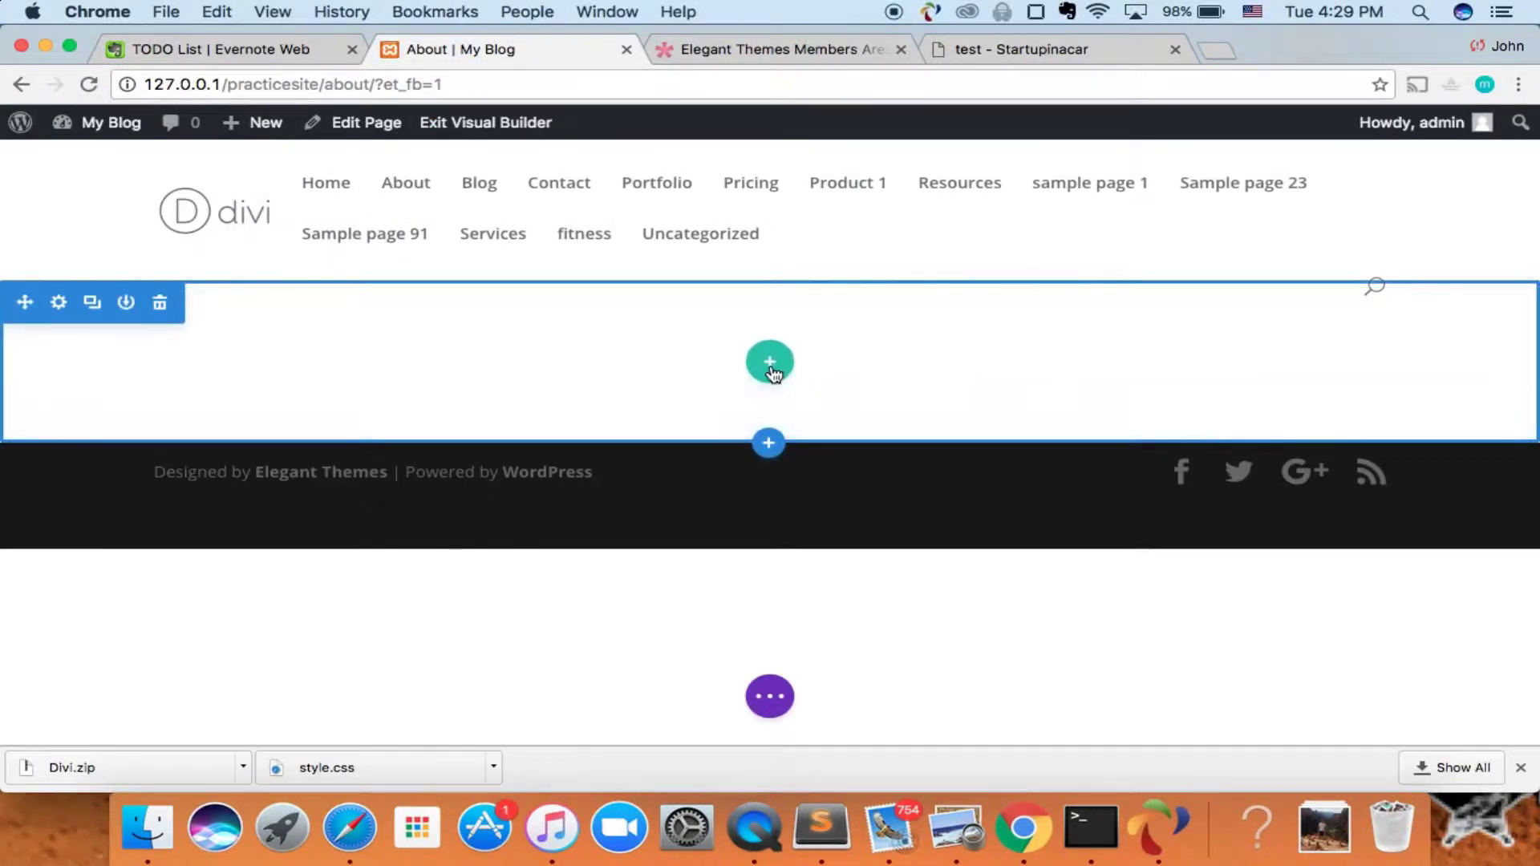
- Add a one-column row to the empty section and browse the Insert Module list
click(769, 361)
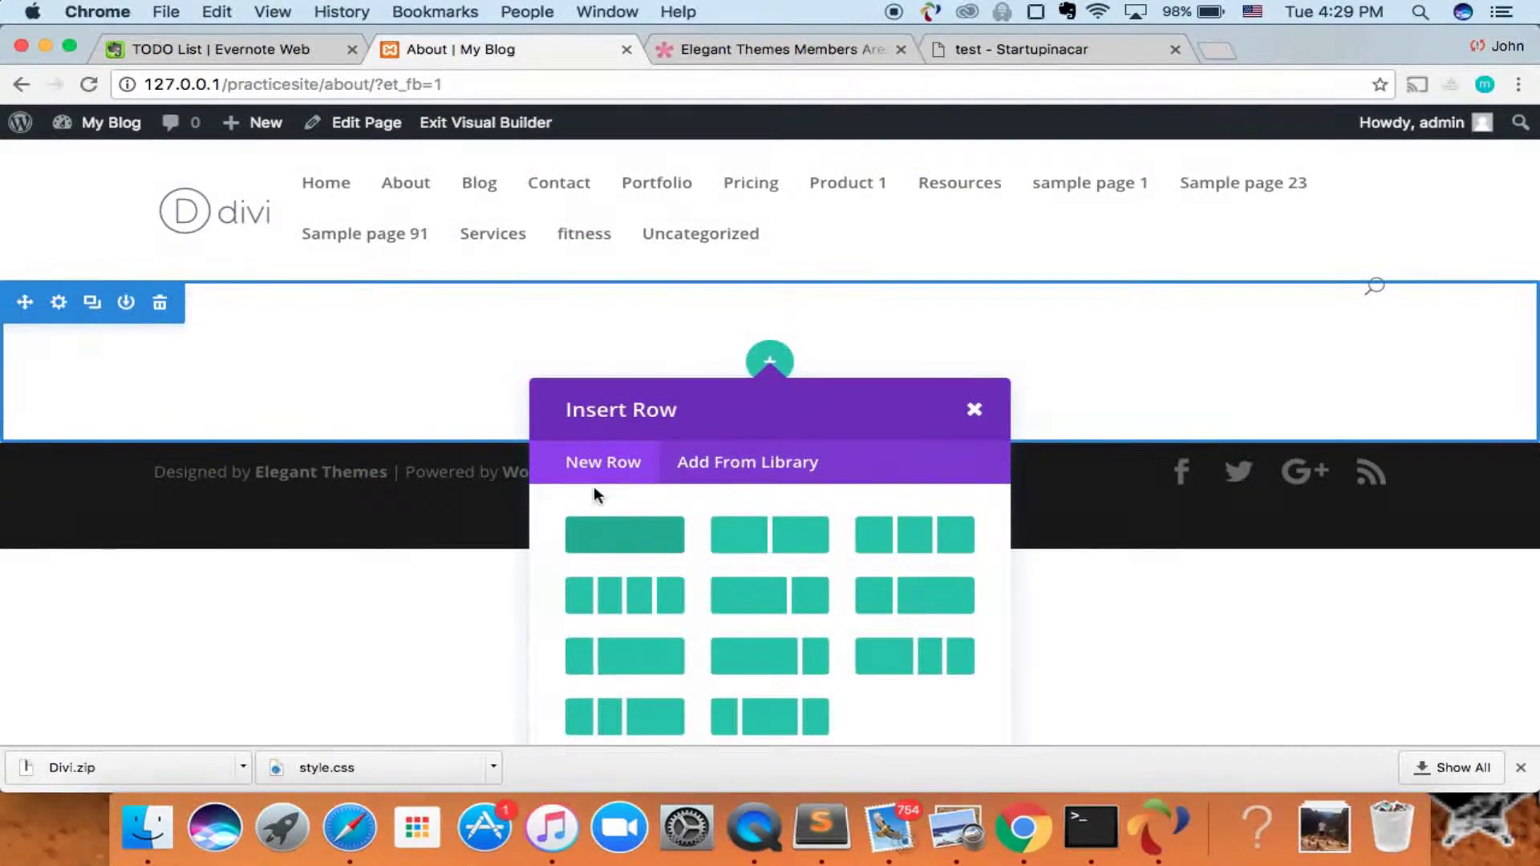
click(616, 538)
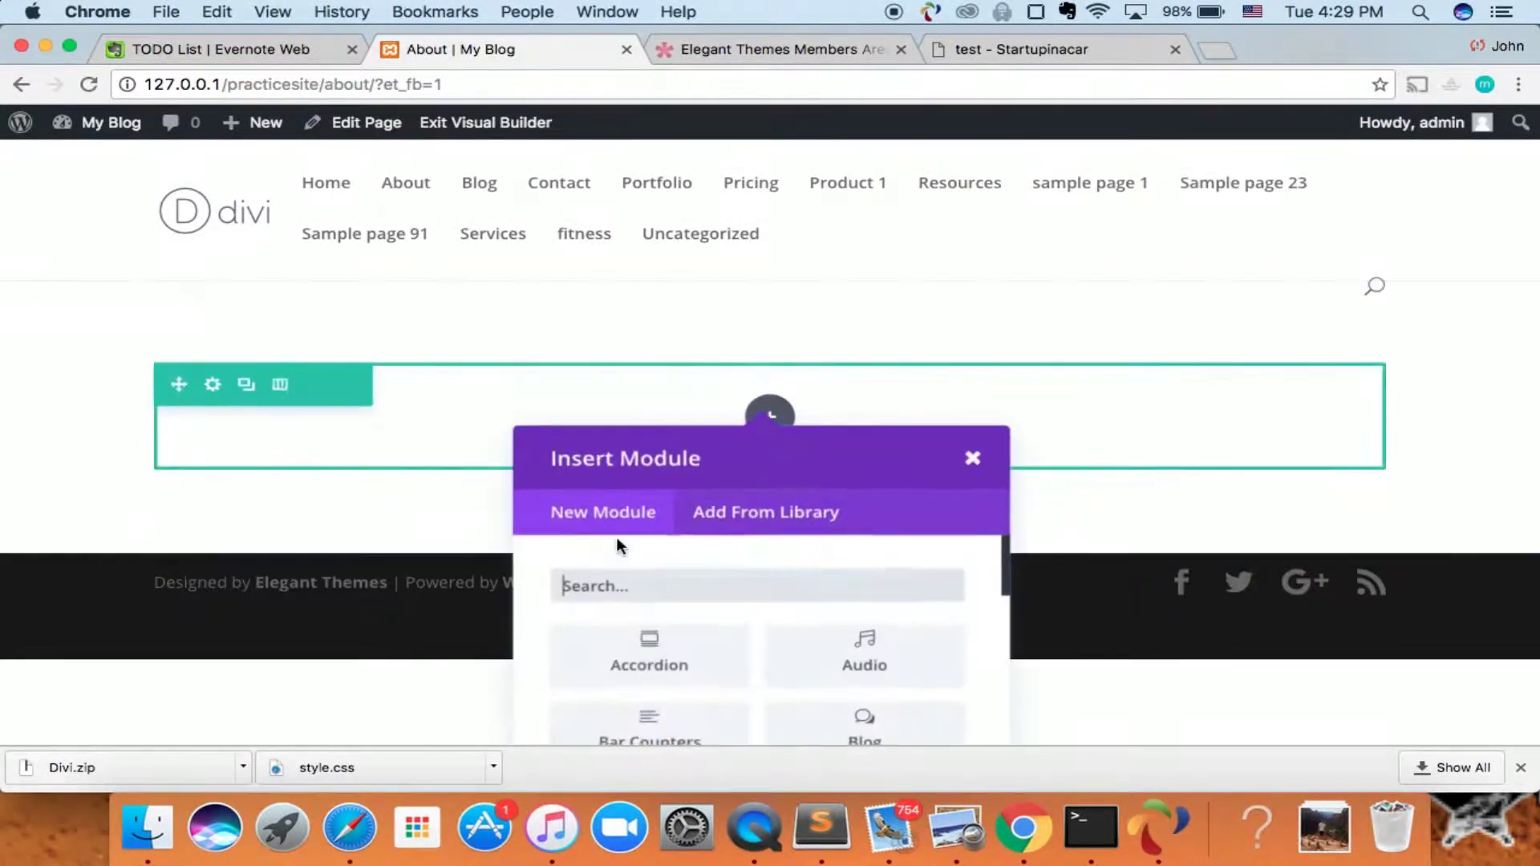
scroll(715, 618, down, 2)
scroll(715, 618, up, 2)
scroll(717, 617, down, 2)
scroll(717, 618, down, 4)
scroll(715, 619, down, 2)
scroll(684, 603, up, 1)
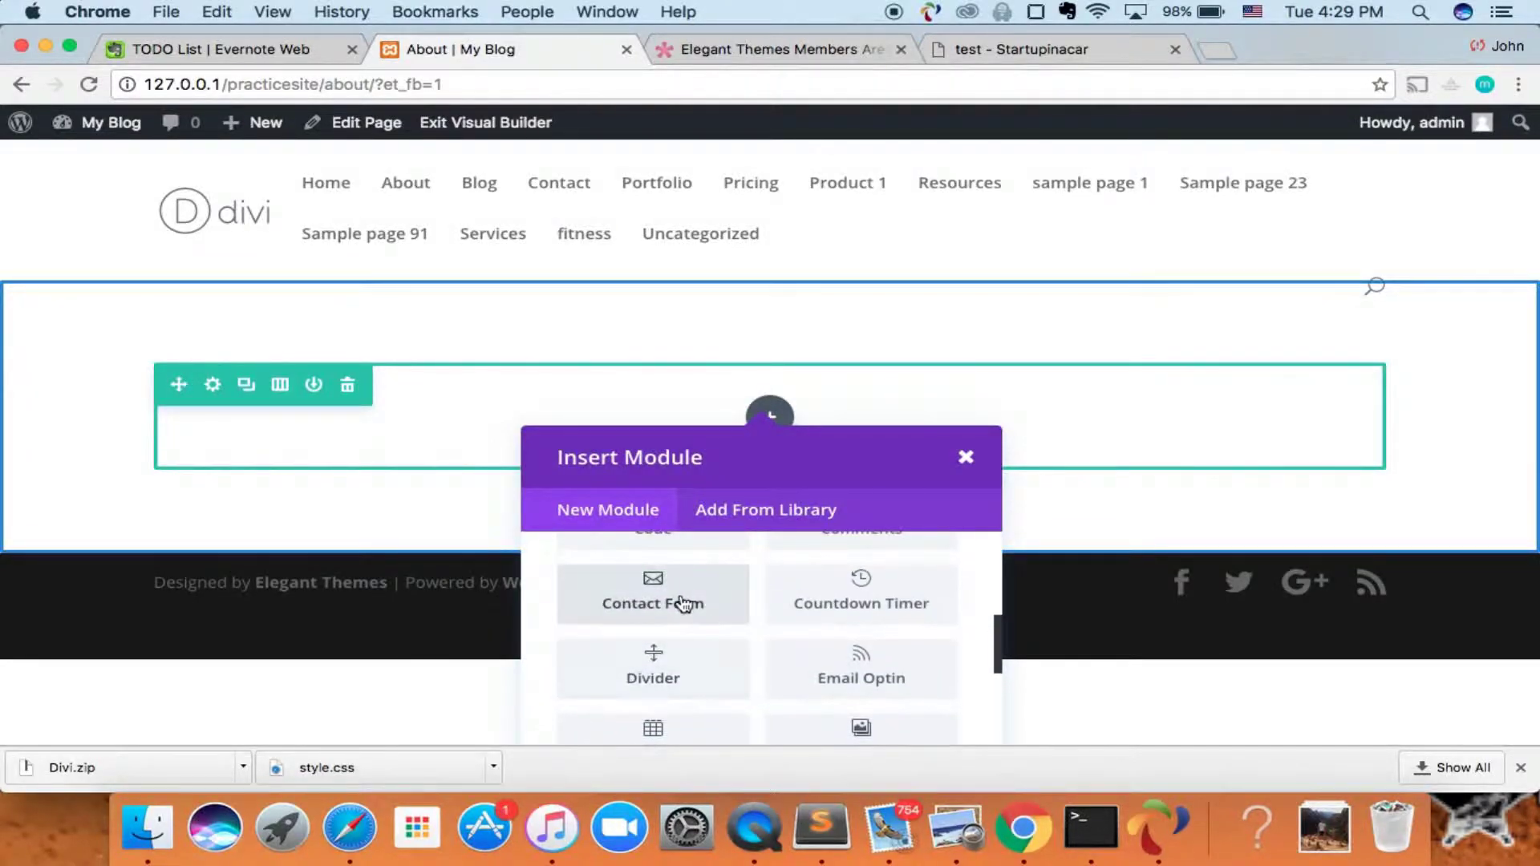
- Add a Contact Form module and a new field with the Input Field type
click(683, 603)
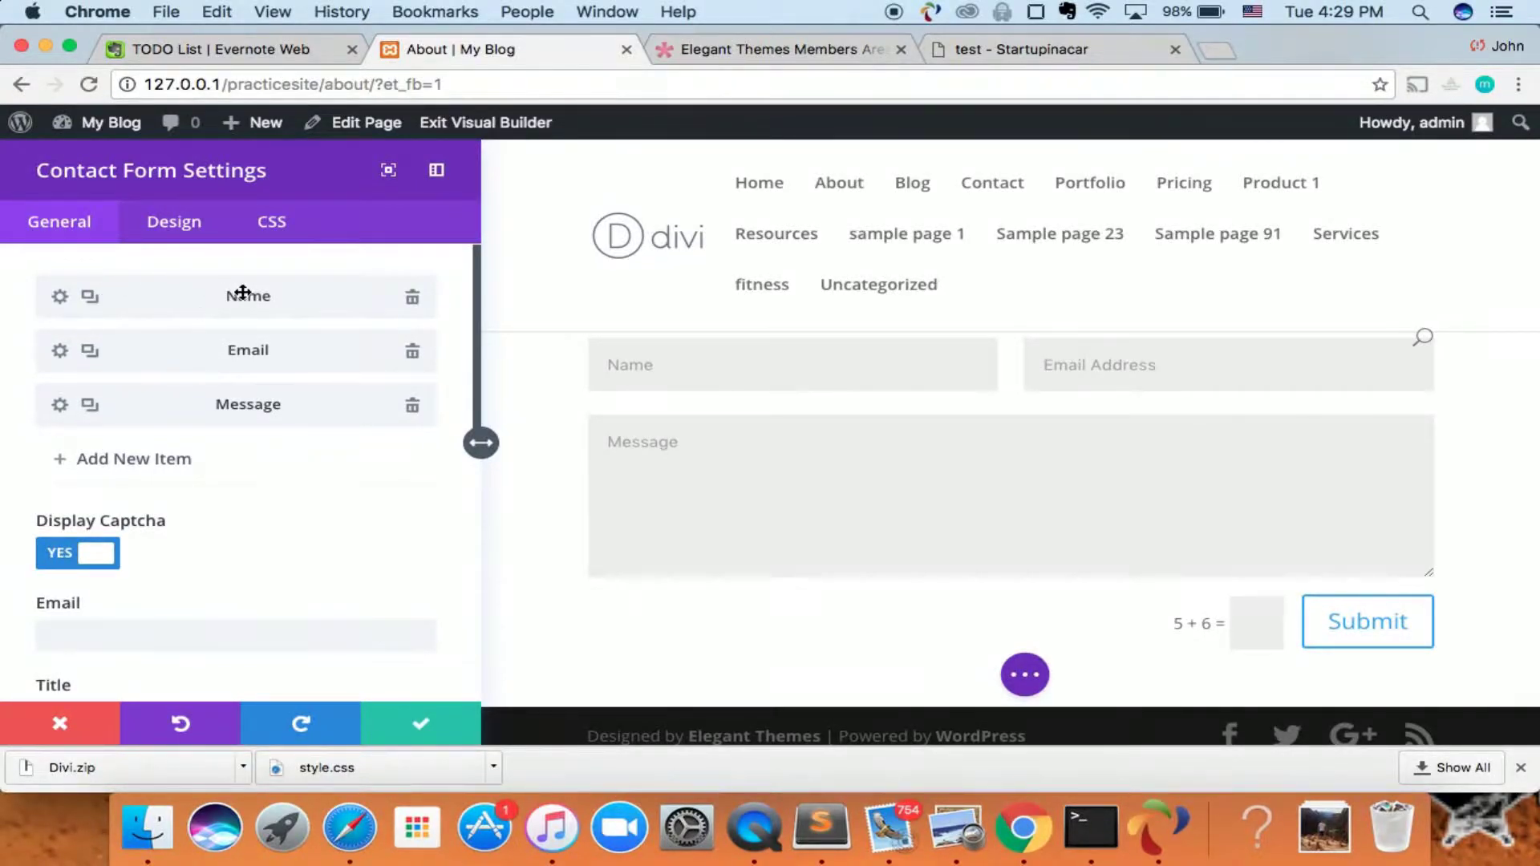
click(64, 463)
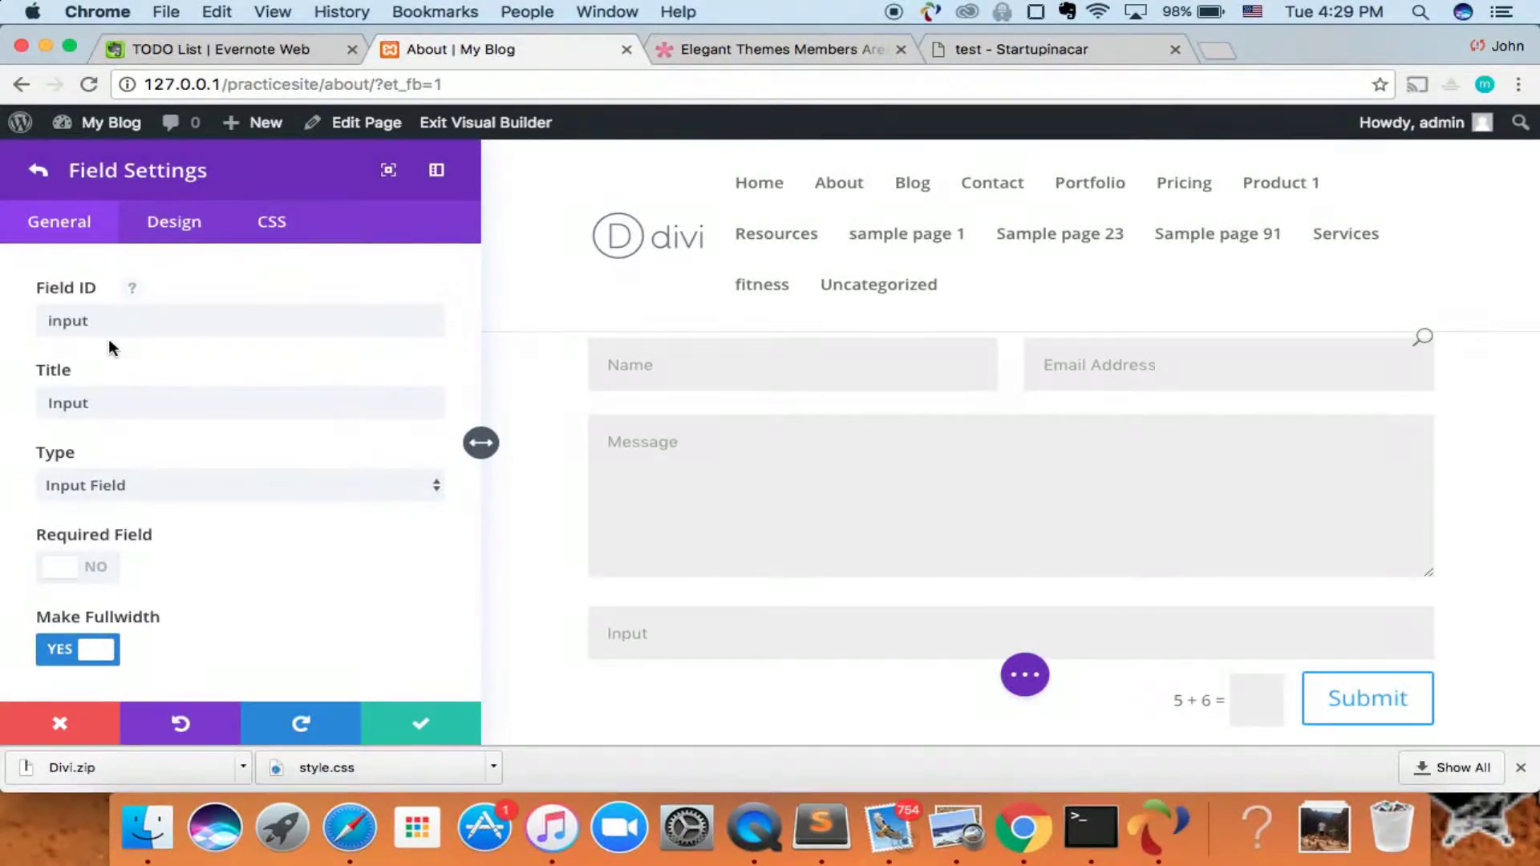
click(110, 402)
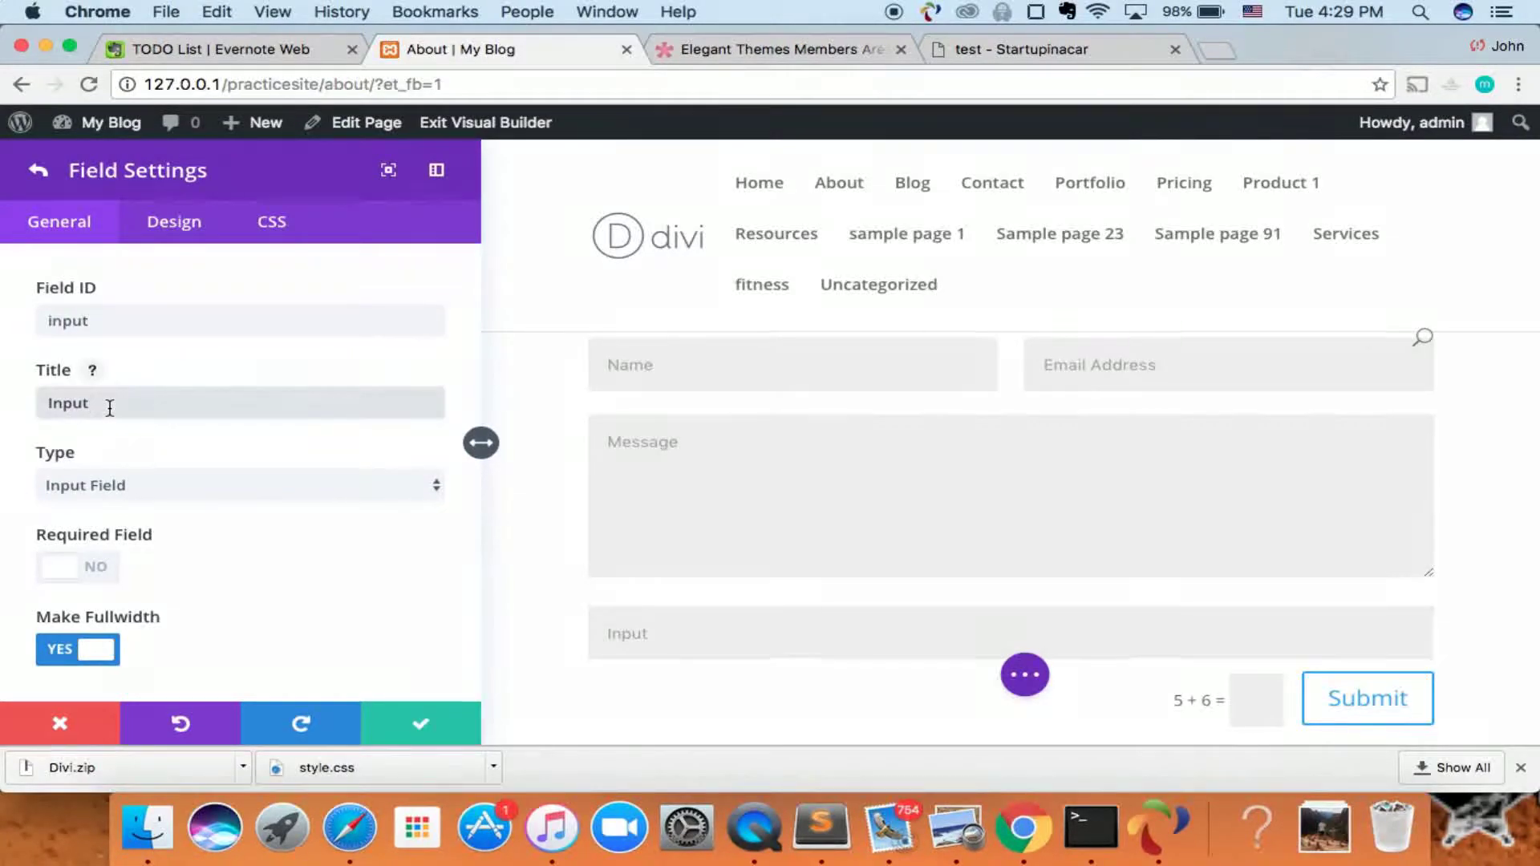
click(196, 489)
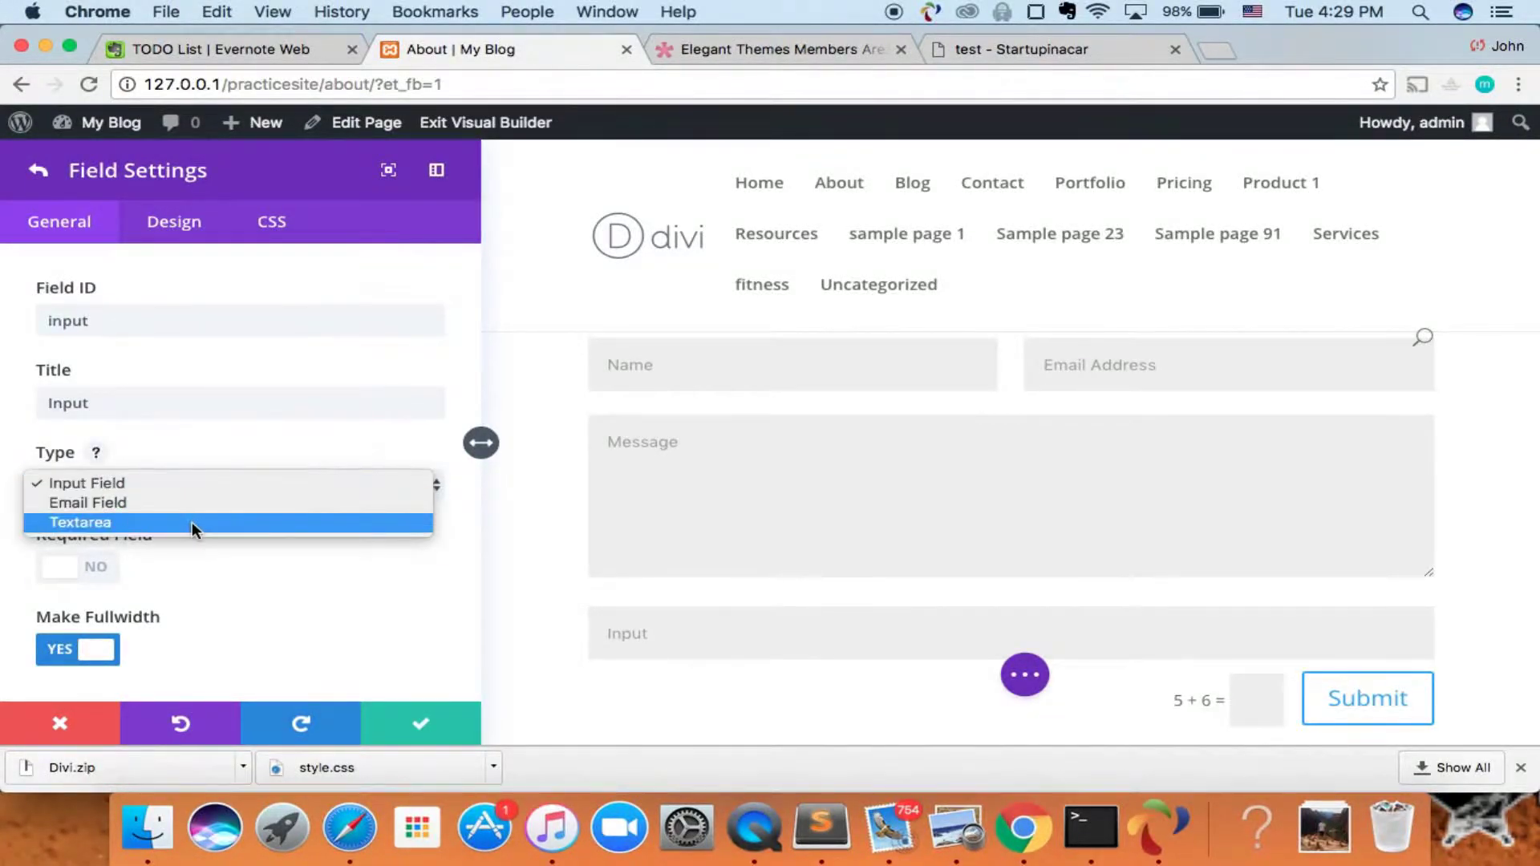
key(Down)
key(Up)
key(Up)
key(Down)
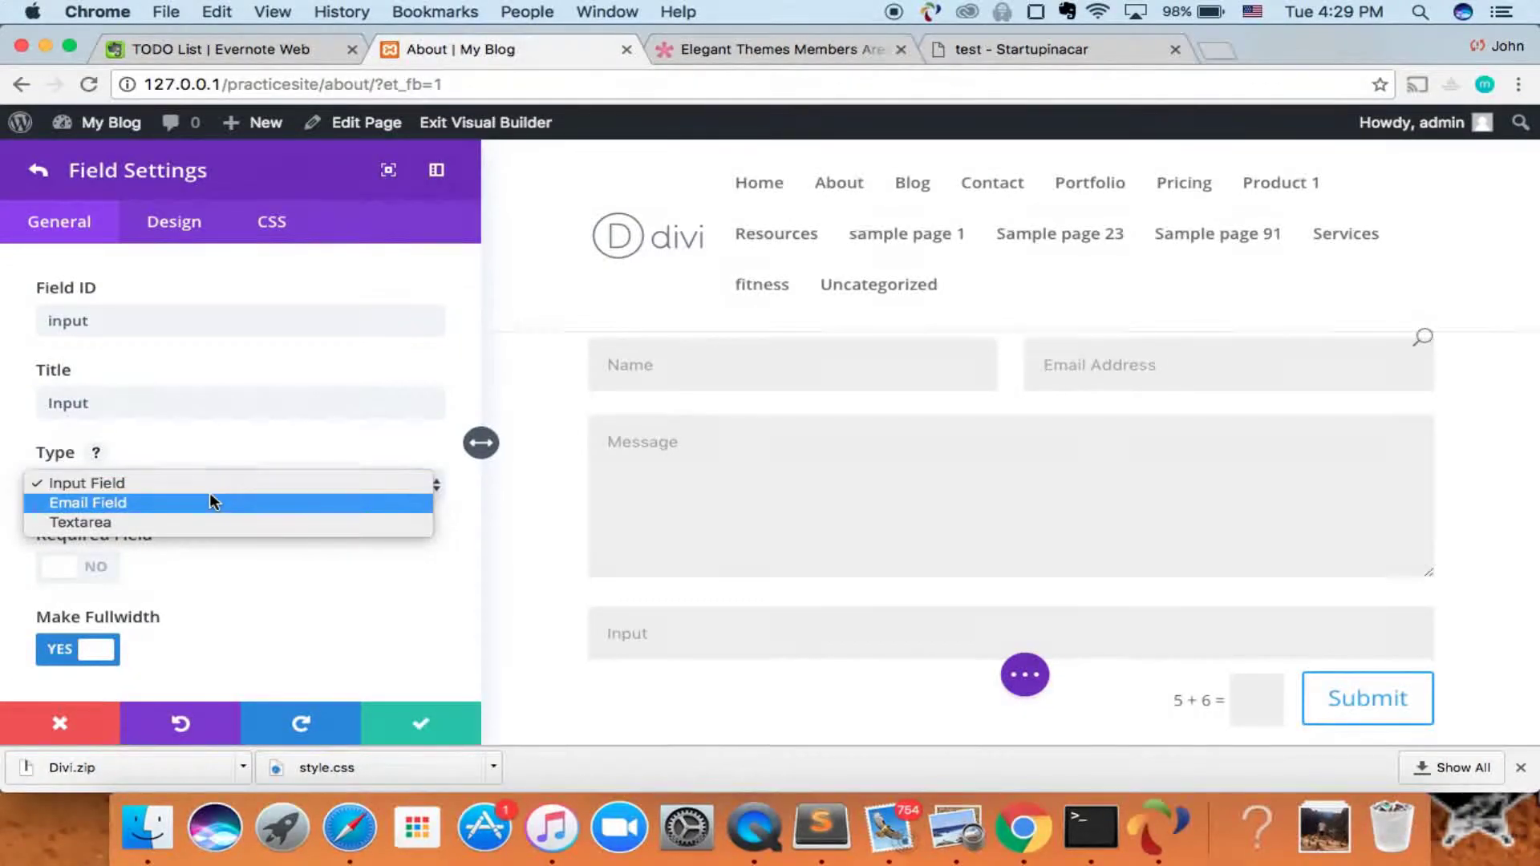
key(Down)
key(Up)
key(Up)
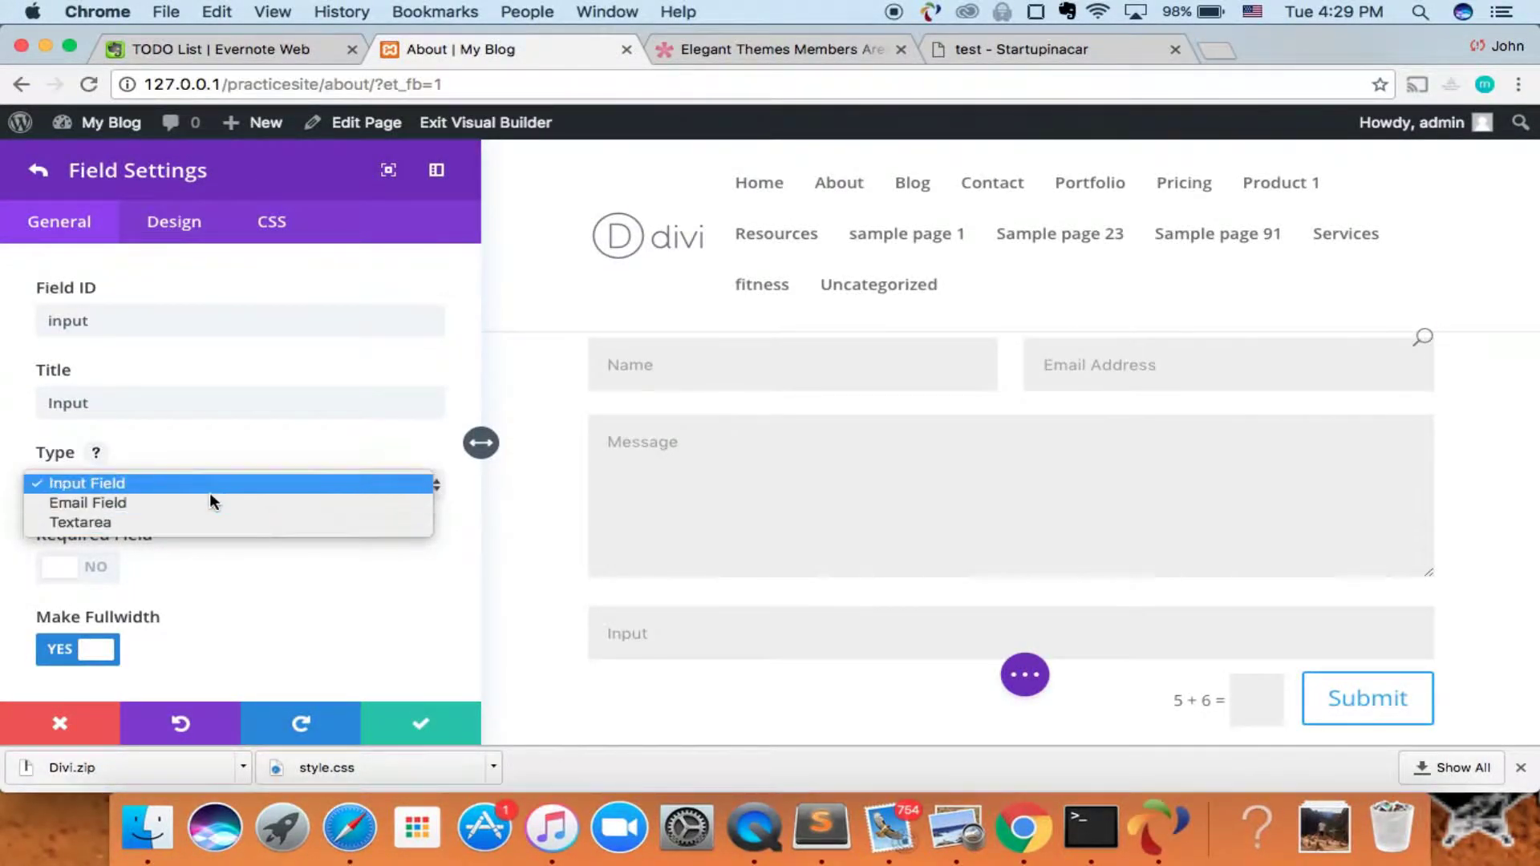
key(Return)
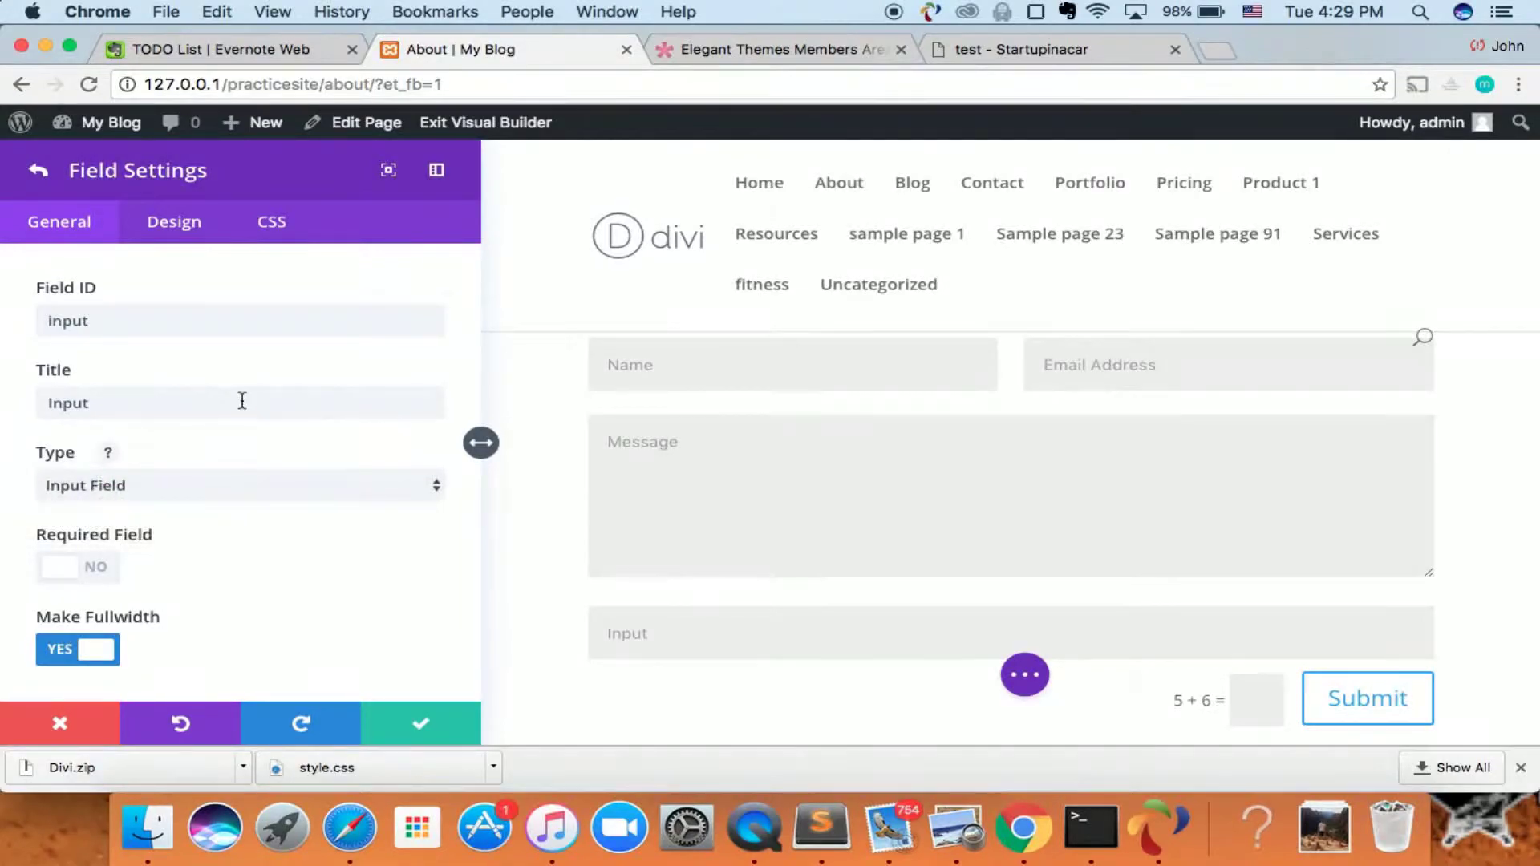
- Title the new field 'phone number', keep it a single-line optional input, and confirm
click(112, 401)
double_click(101, 401)
text(phone number)
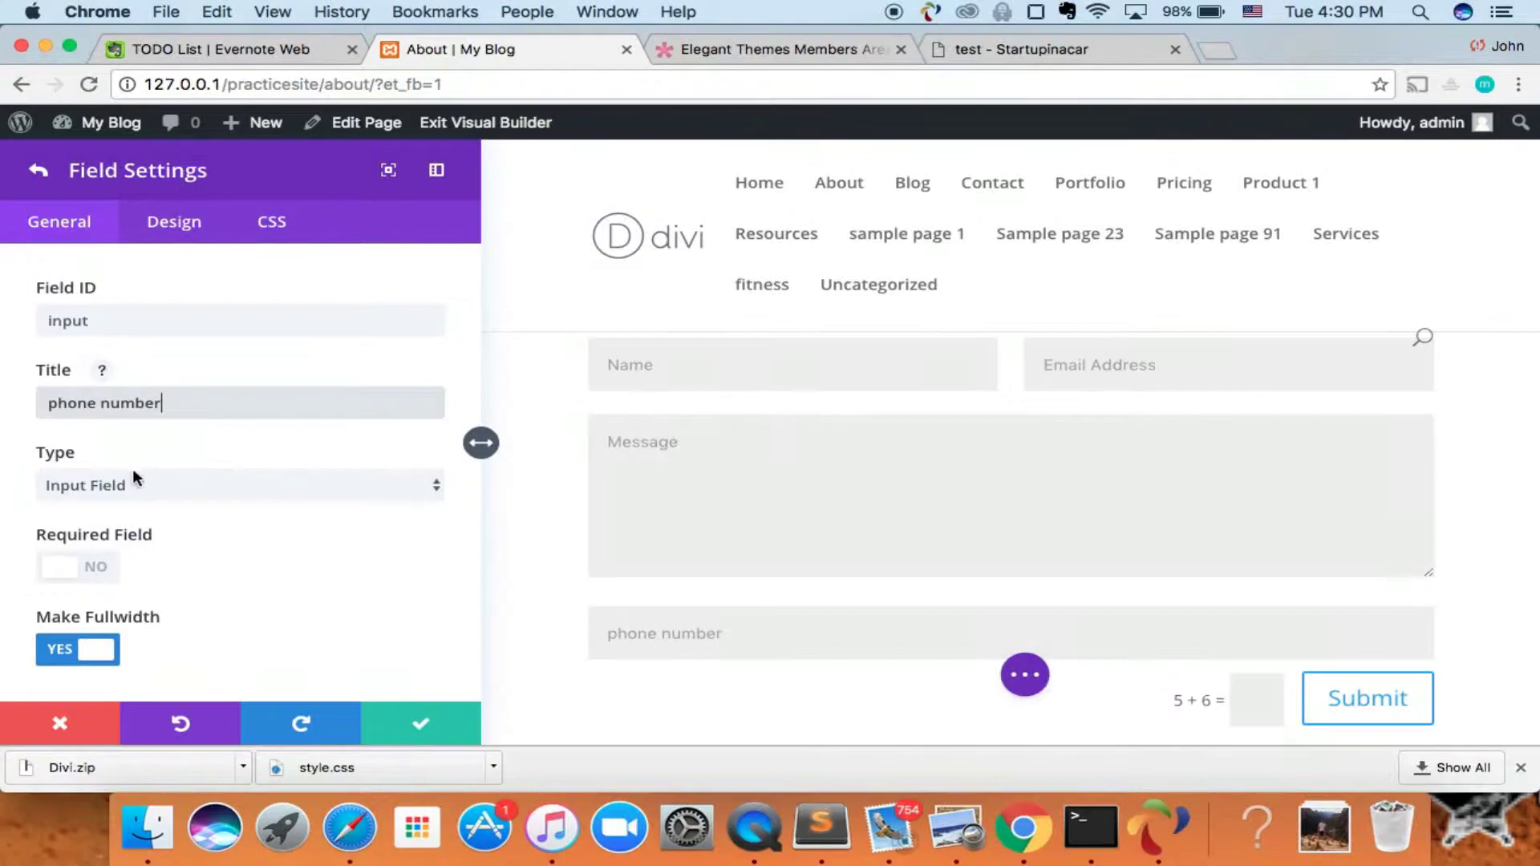
click(215, 487)
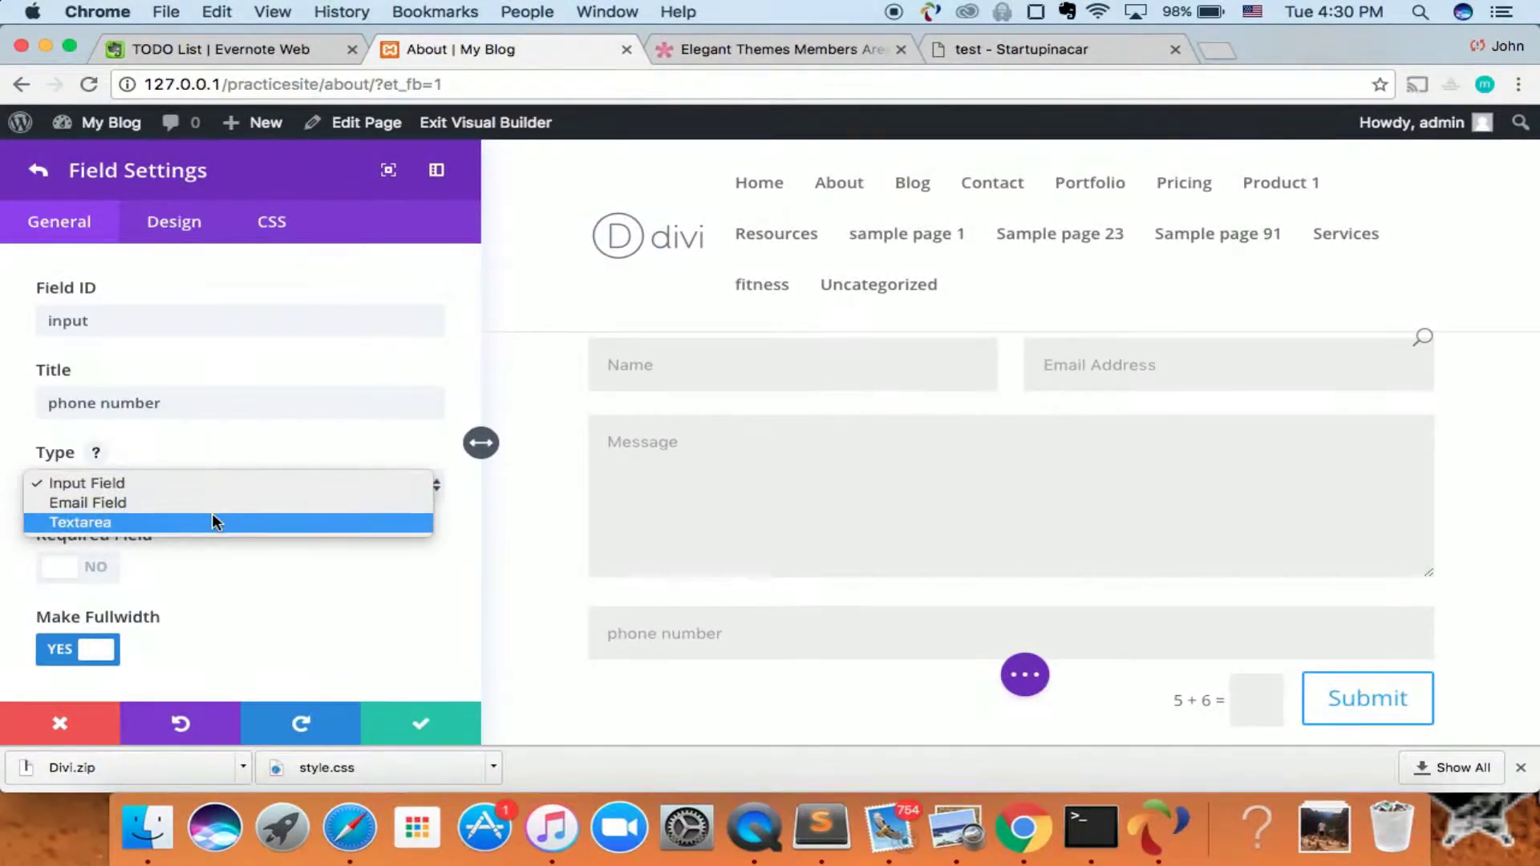
click(213, 520)
click(220, 483)
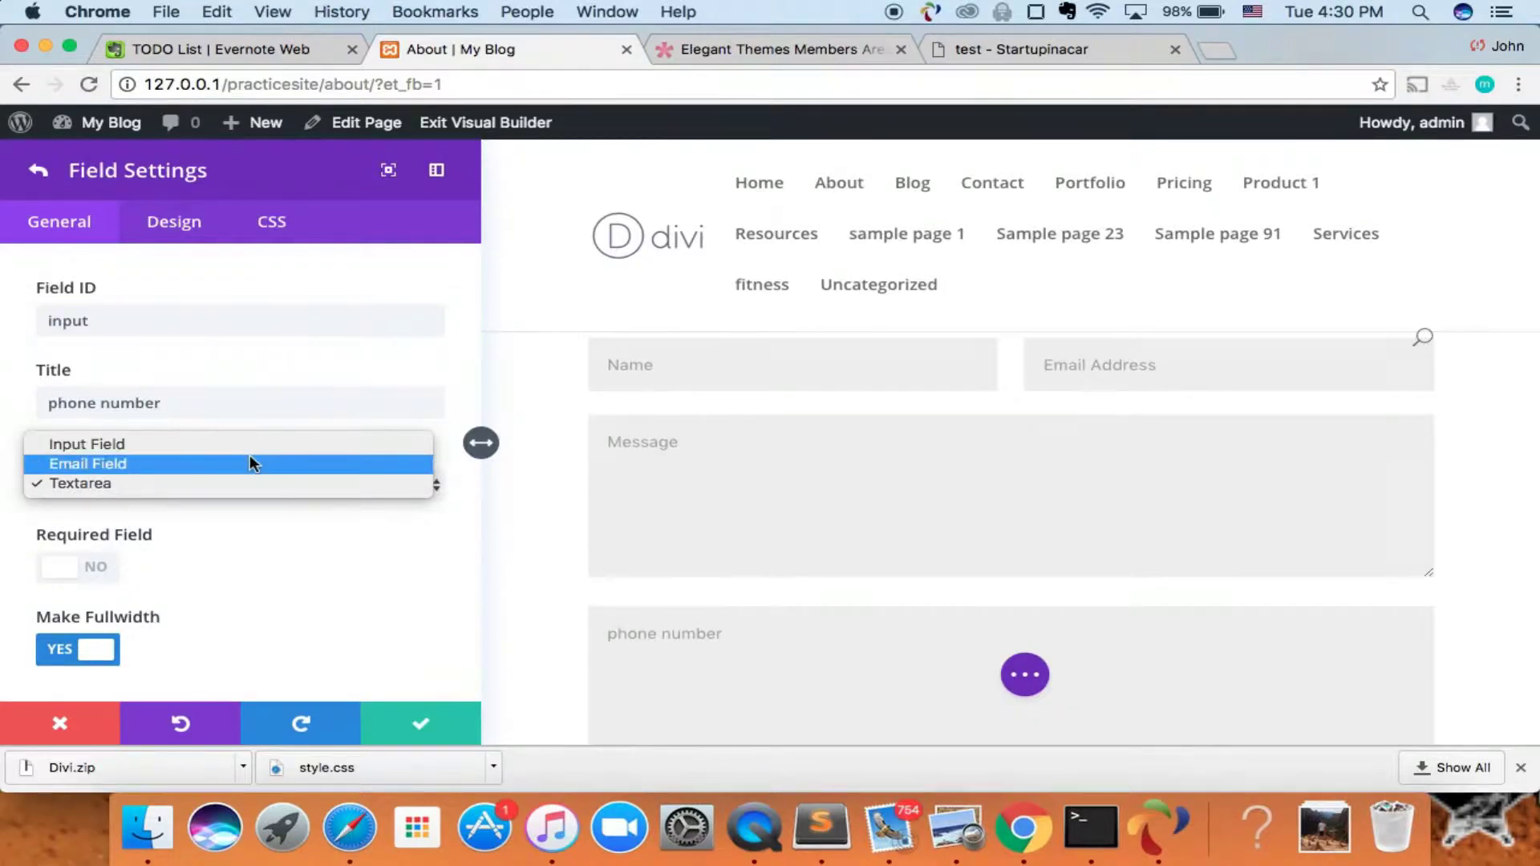
click(241, 446)
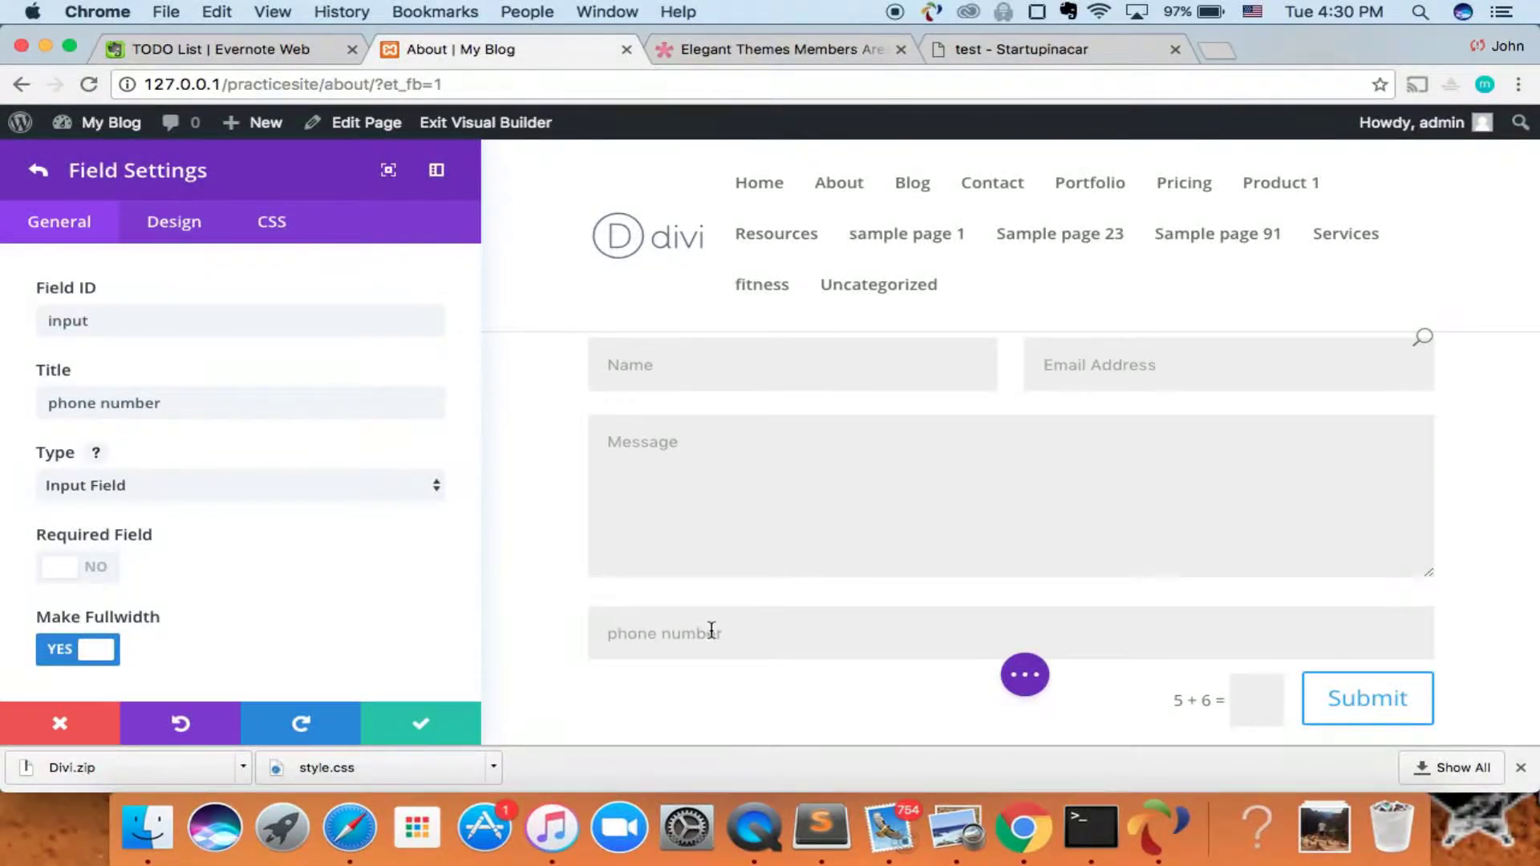
click(73, 576)
click(112, 581)
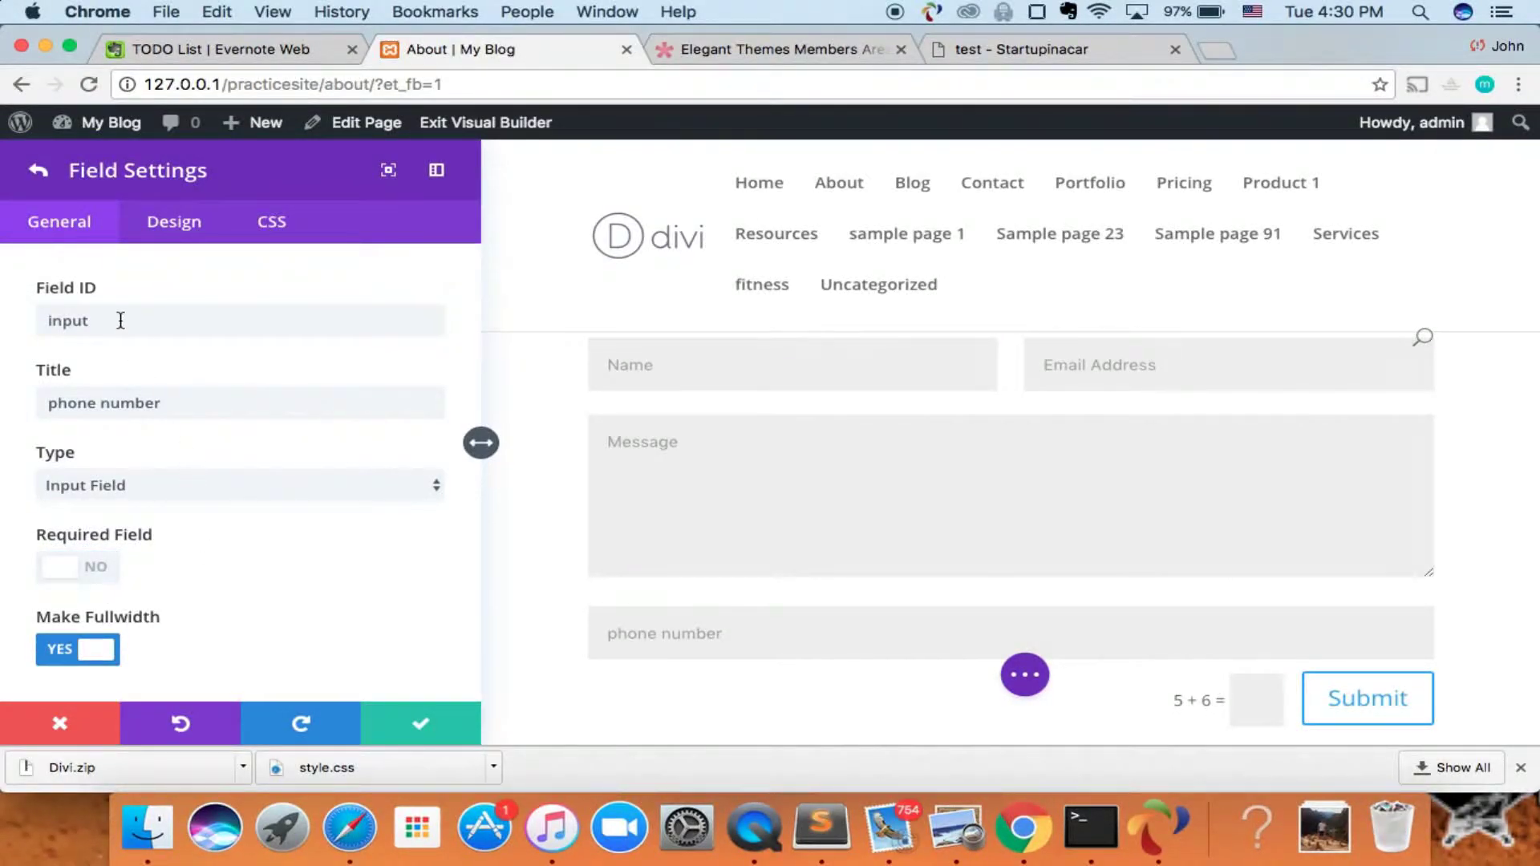
click(420, 724)
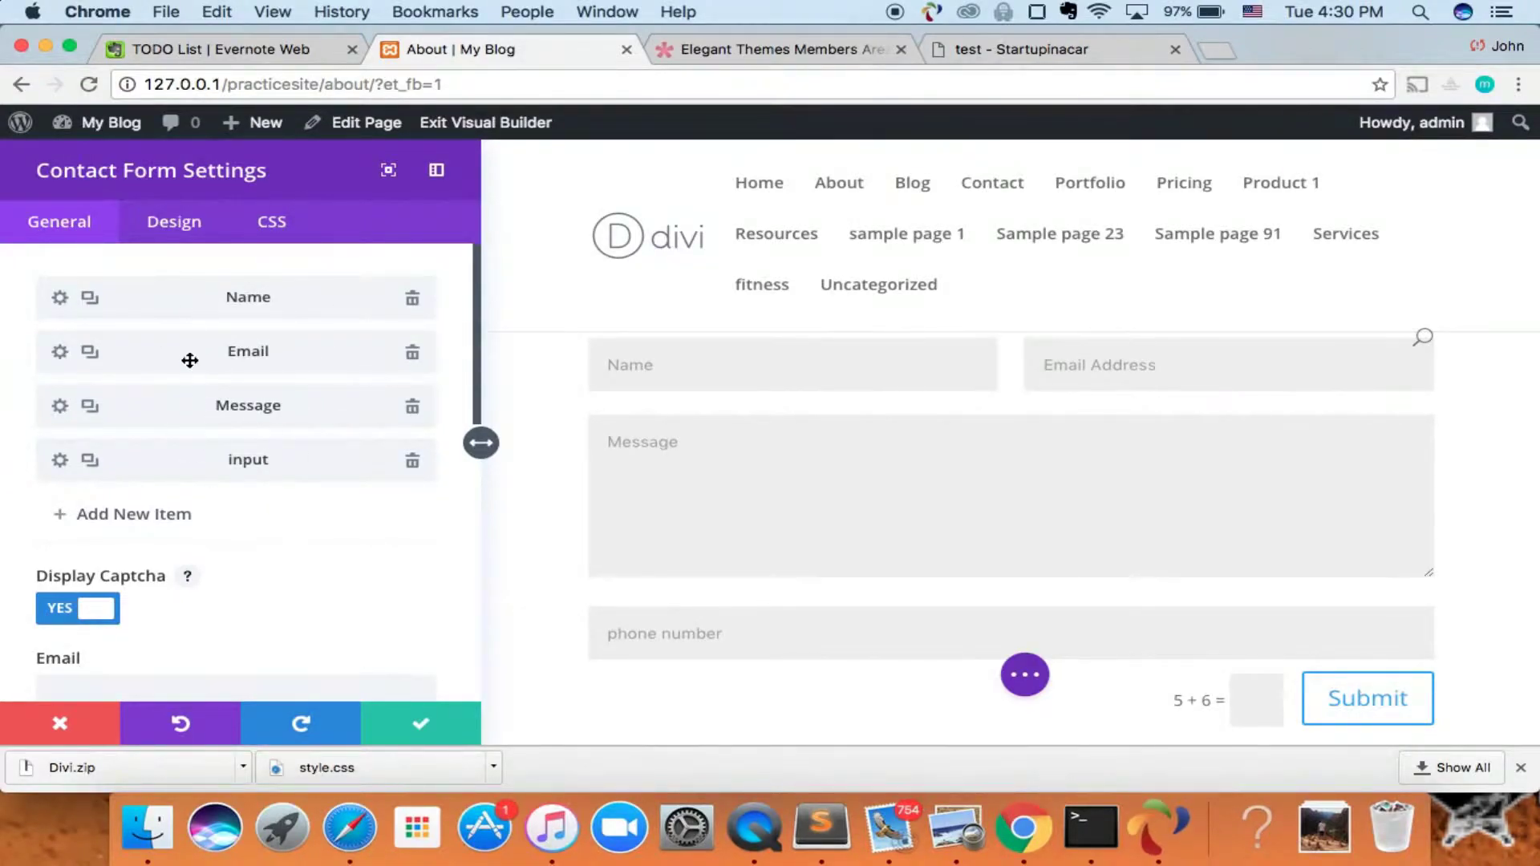
- Enter the recipient e-mail address for form submissions
scroll(285, 550, down, 5)
scroll(285, 550, up, 3)
scroll(285, 550, down, 4)
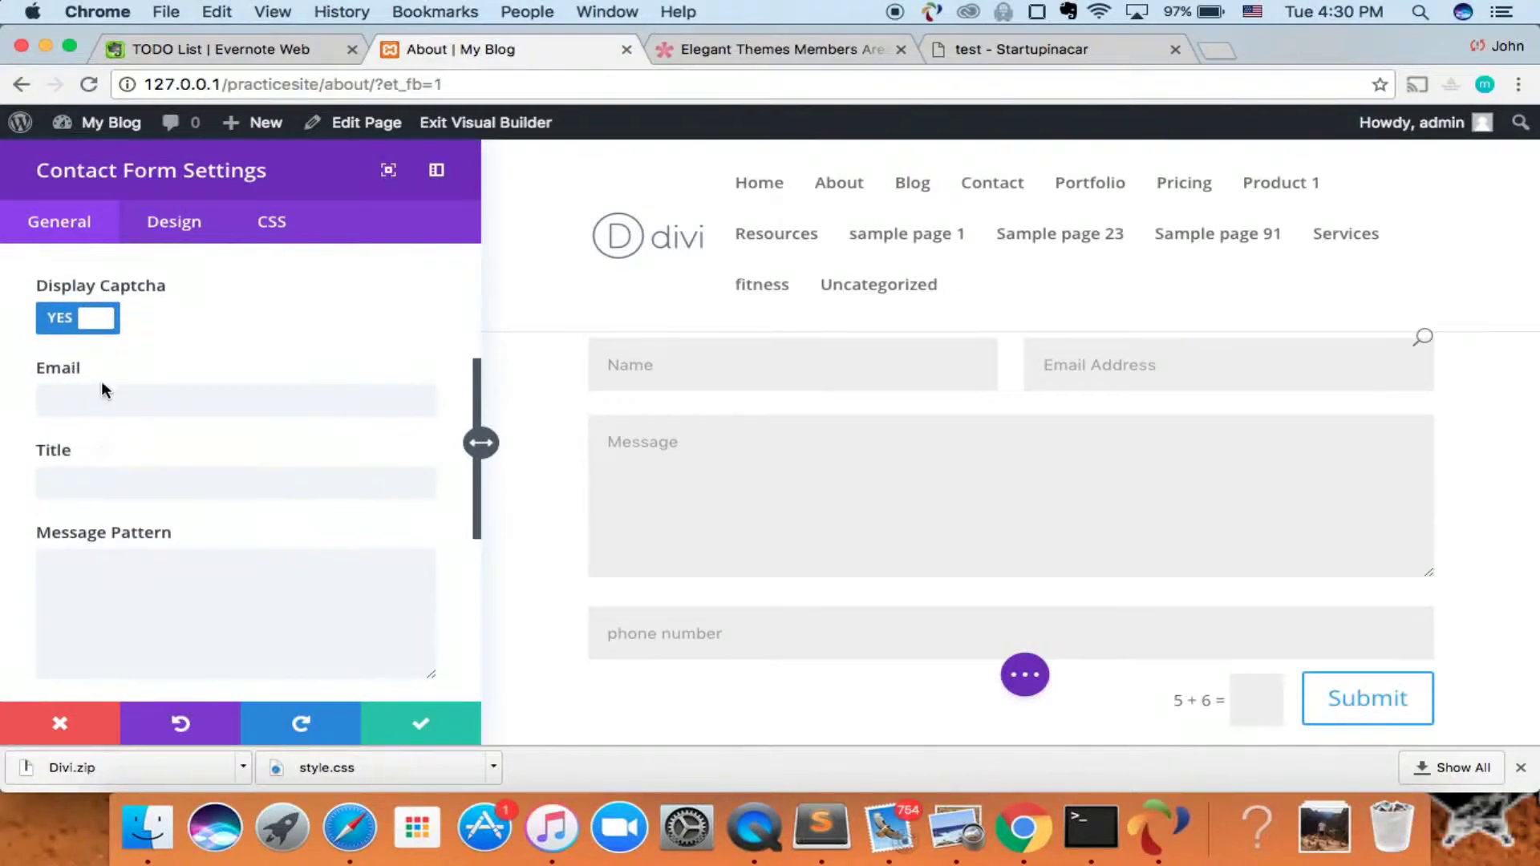
click(201, 405)
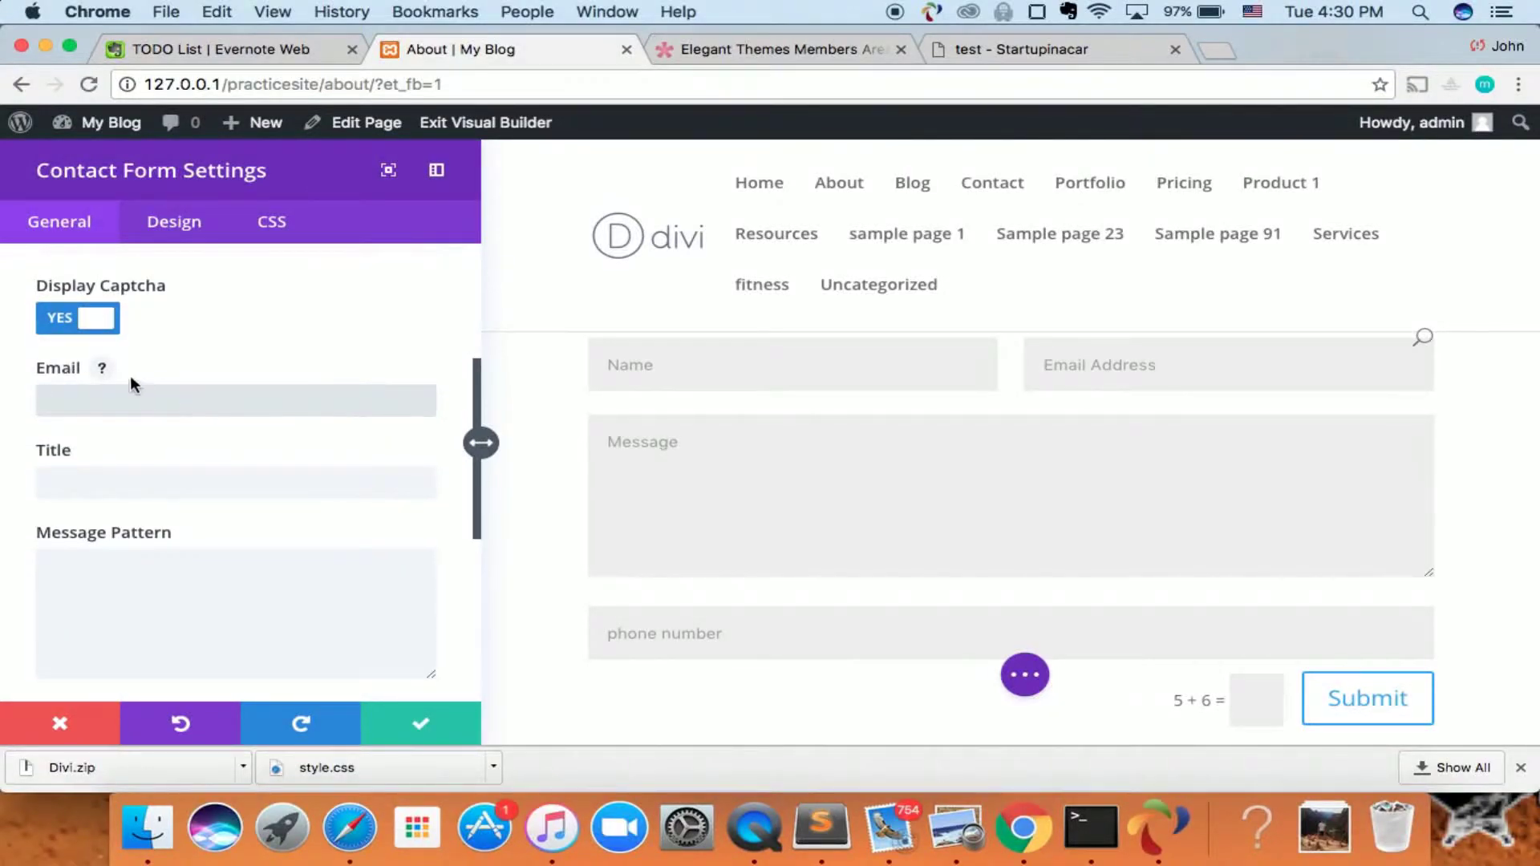
click(102, 369)
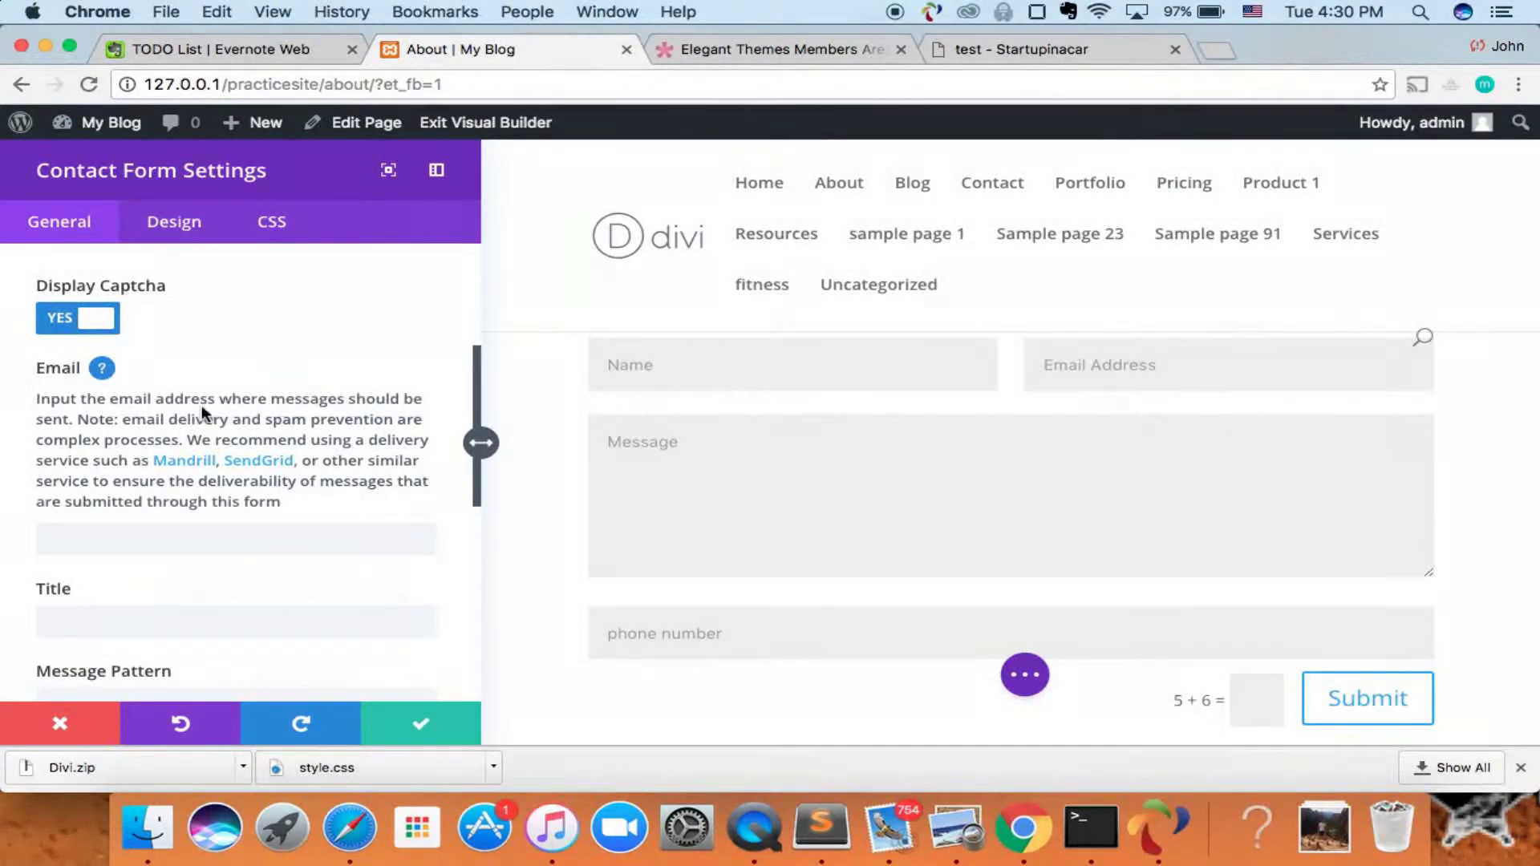
click(99, 370)
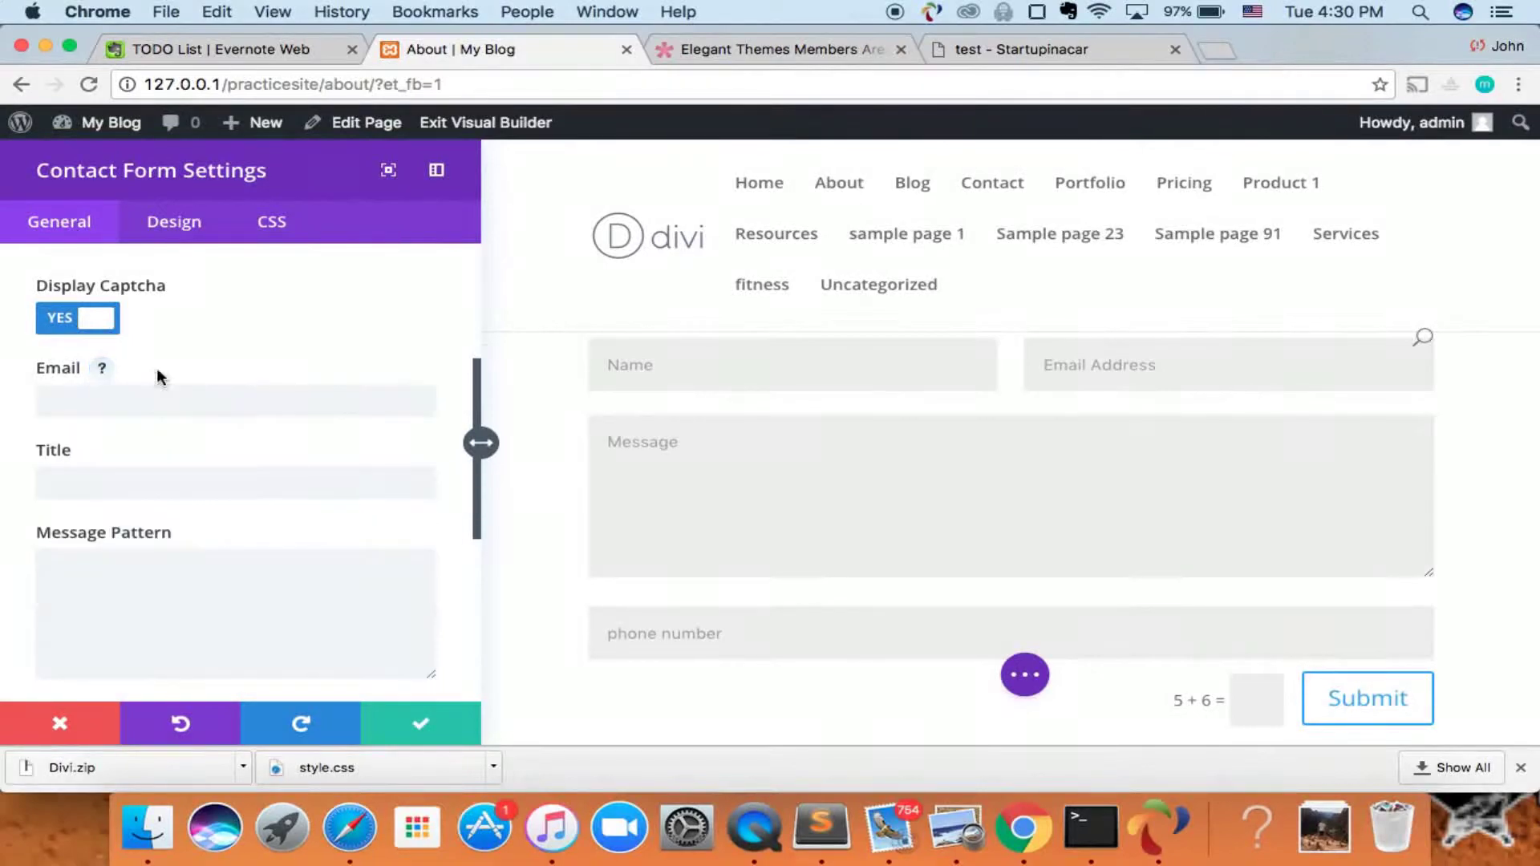
click(279, 399)
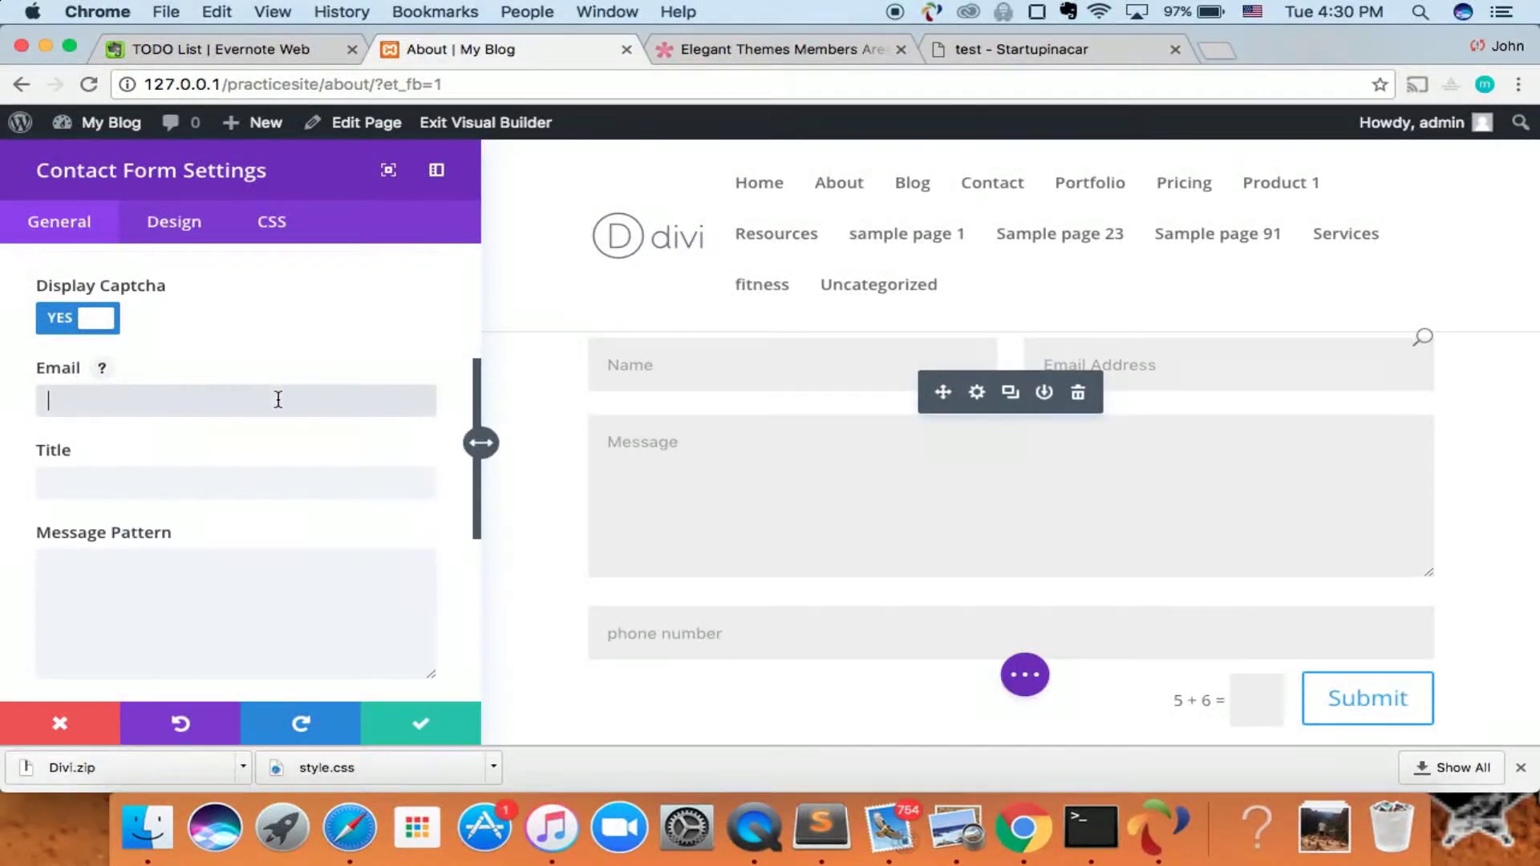
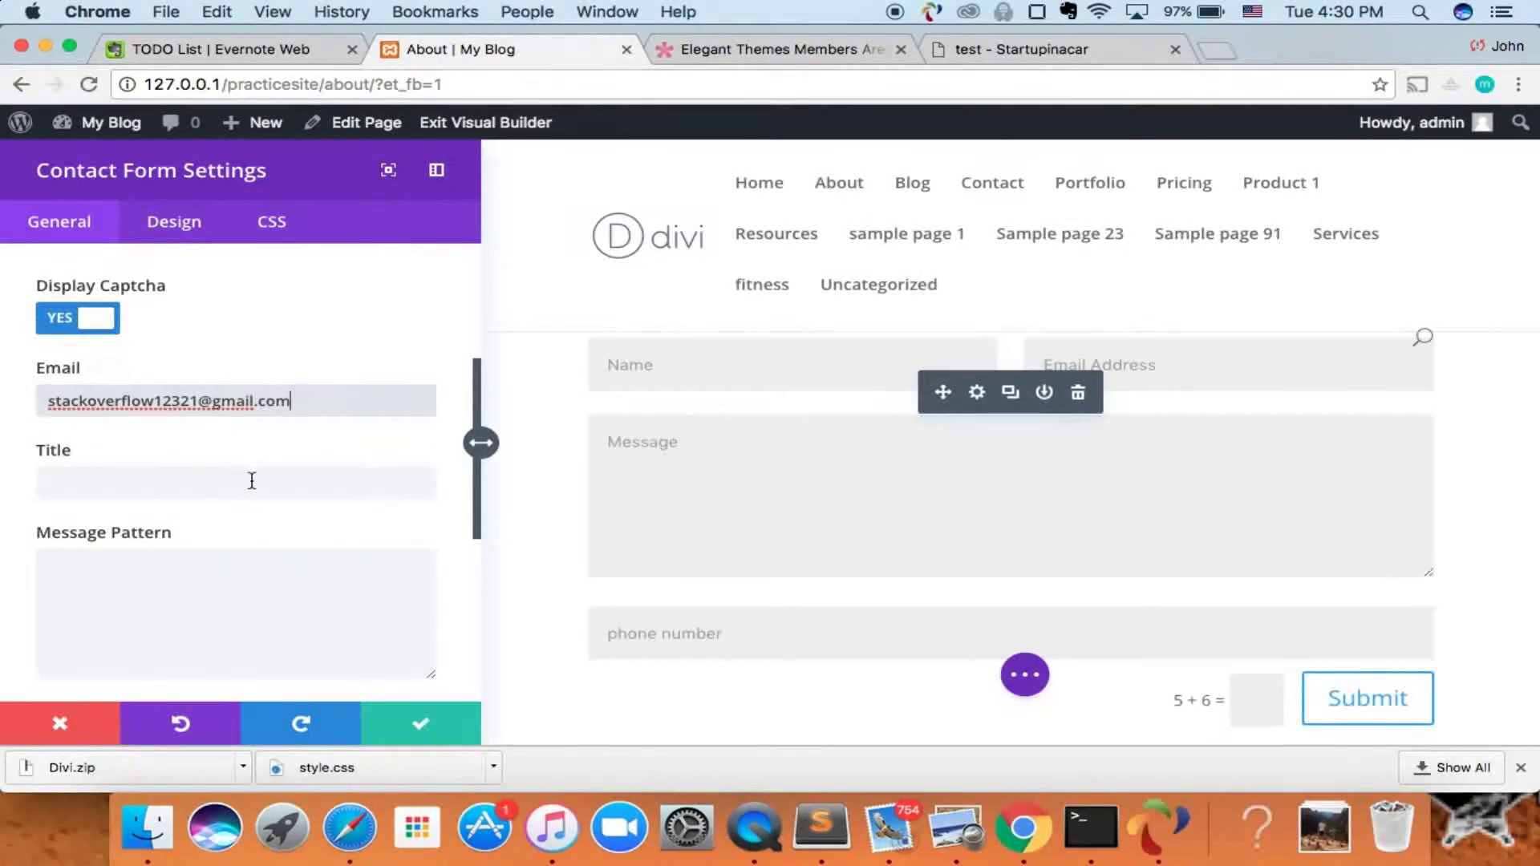
- Set the form title to 'Contact Me'
click(252, 480)
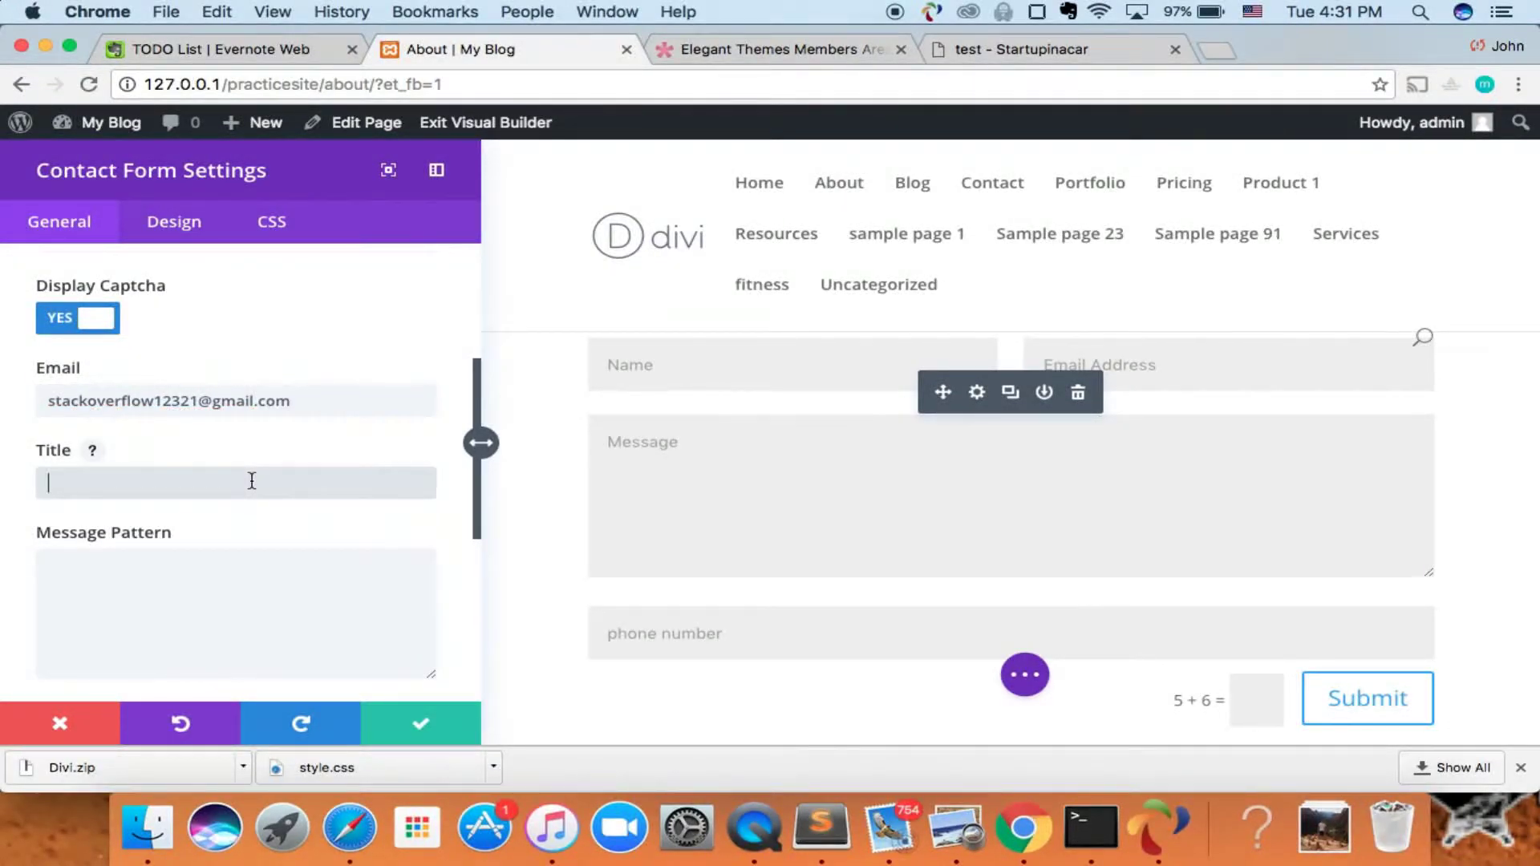
scroll(252, 480, down, 2)
scroll(252, 481, up, 3)
scroll(252, 481, down, 3)
scroll(252, 485, up, 1)
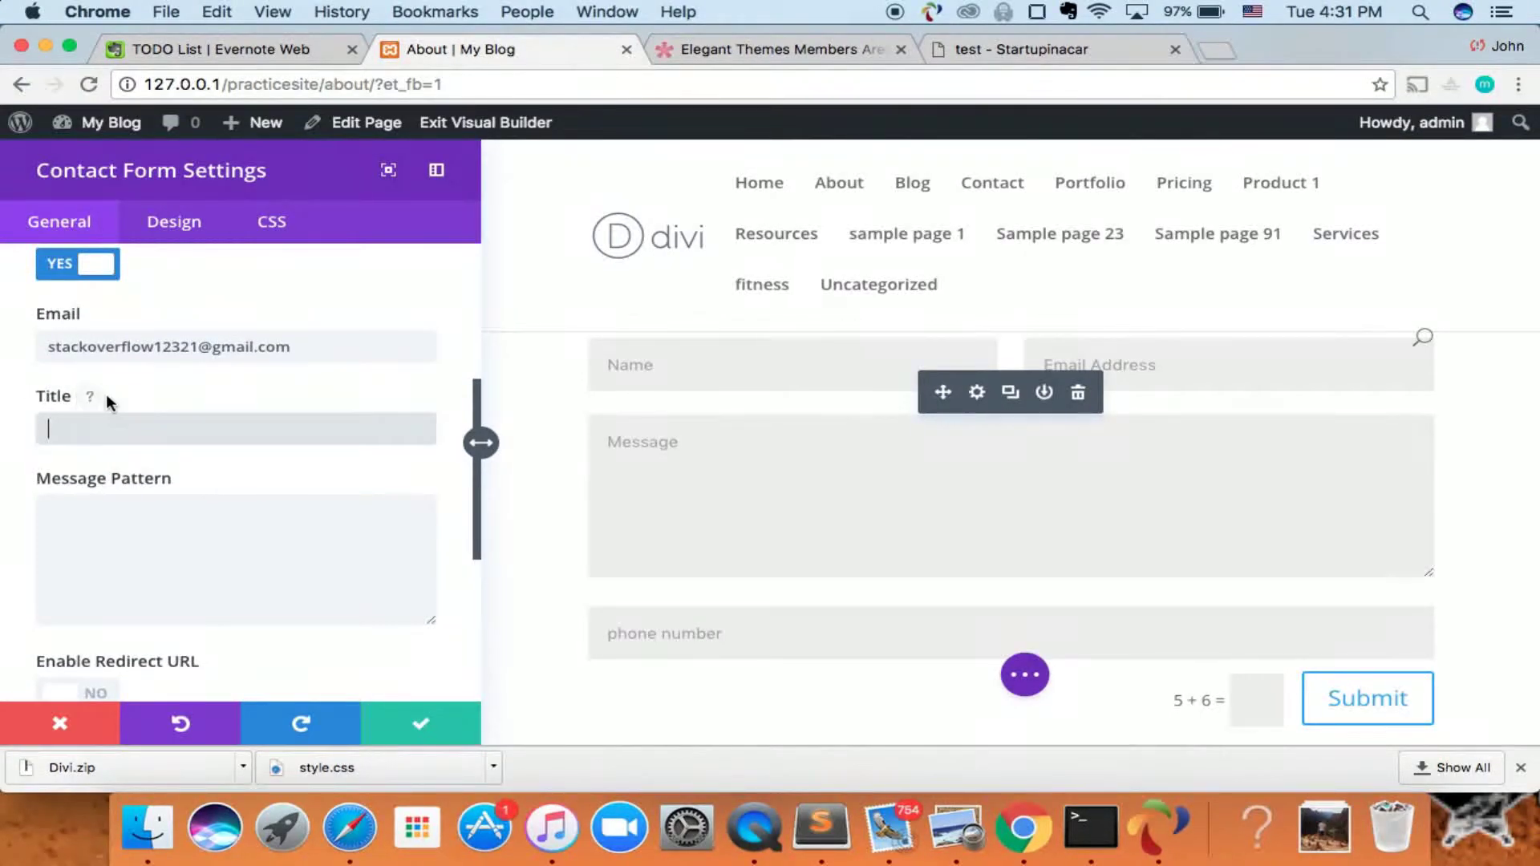
click(103, 397)
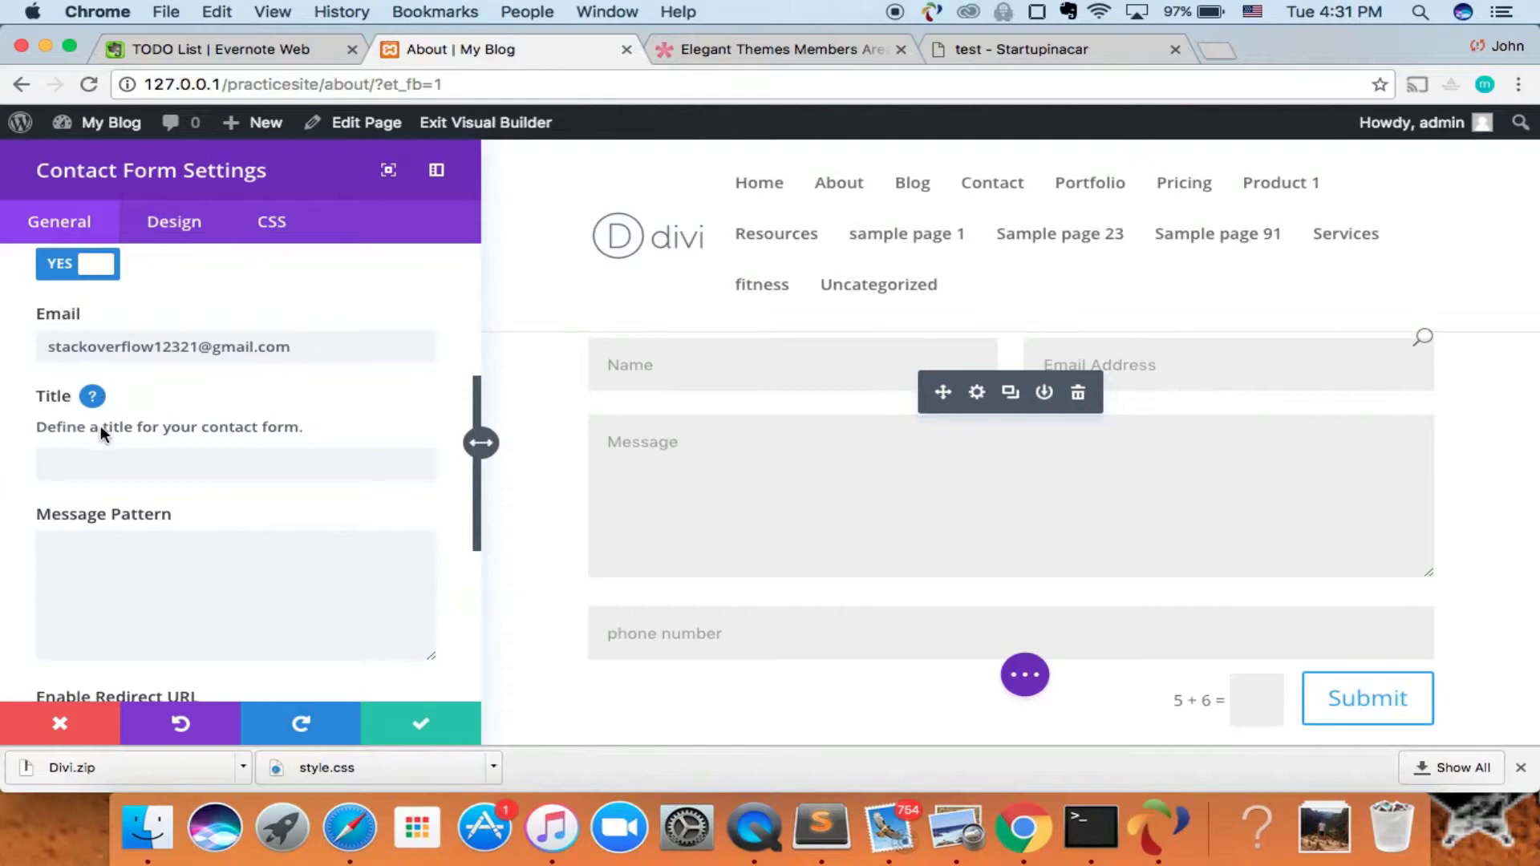
click(94, 405)
click(100, 426)
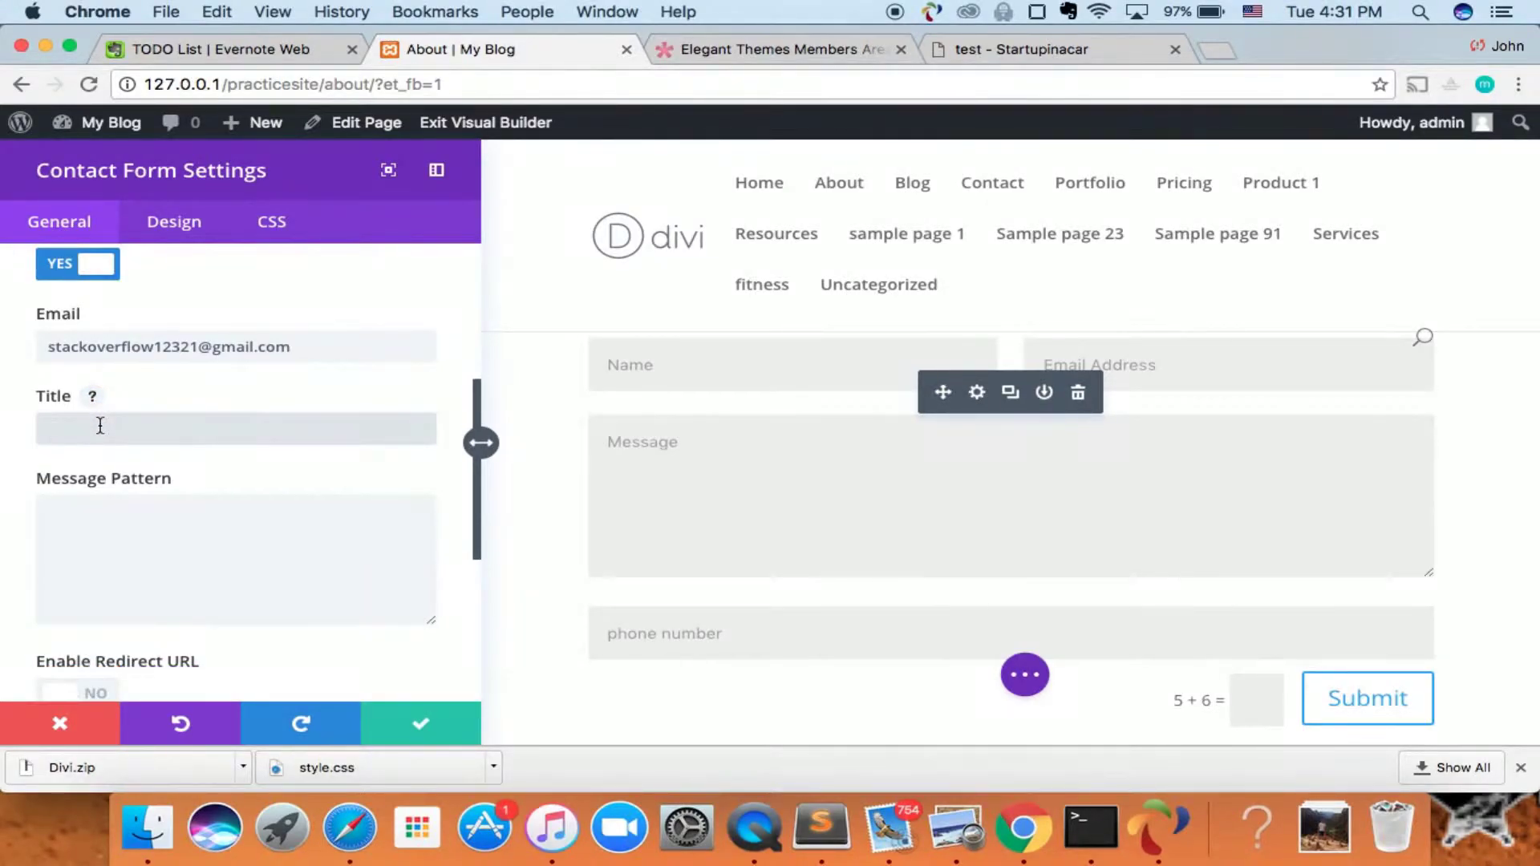
text(Contact Me)
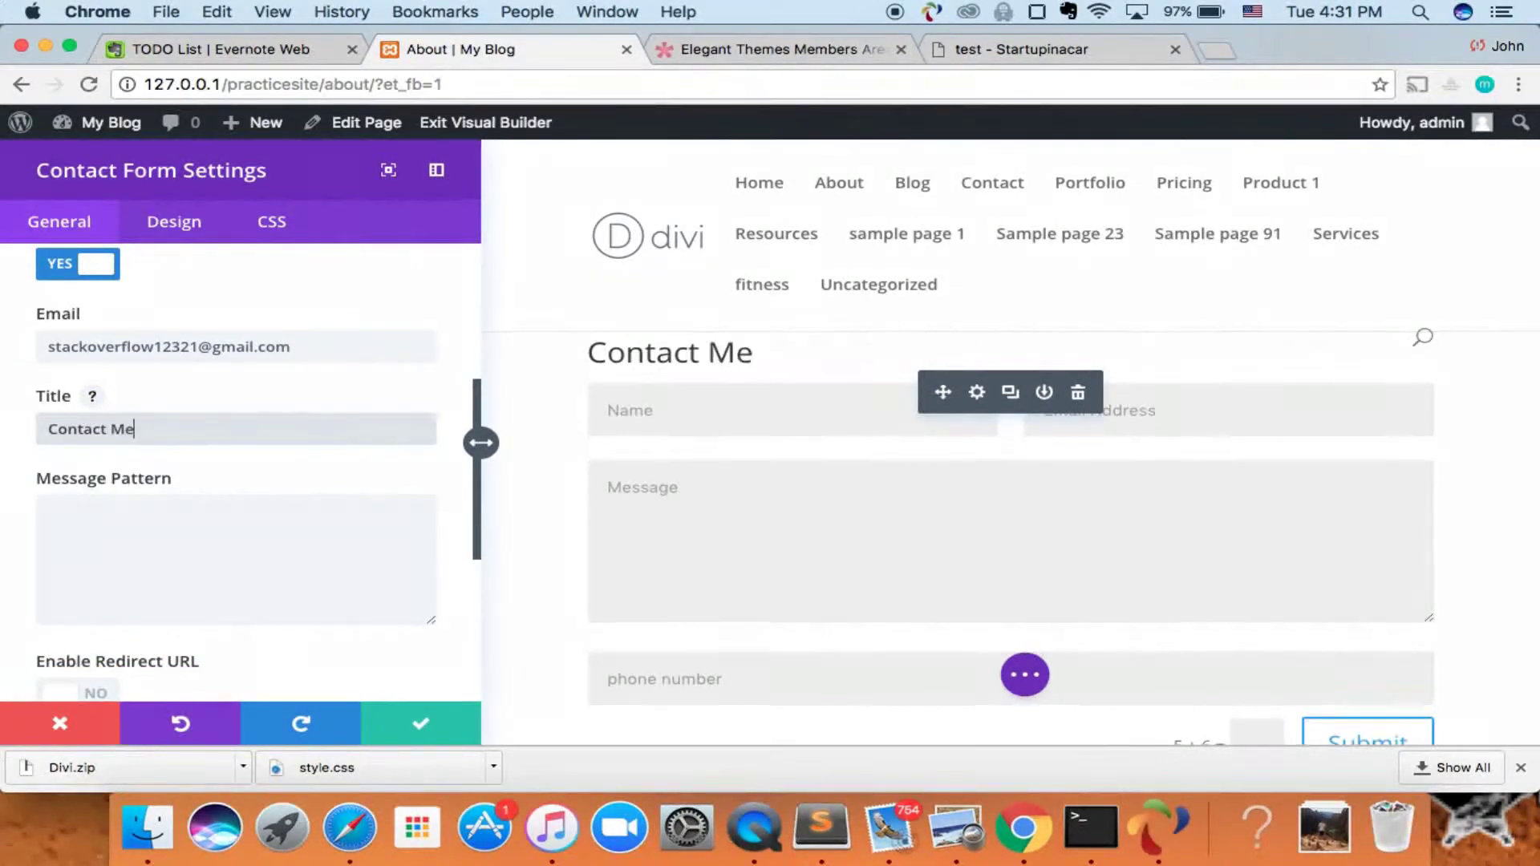
- Review the Message Pattern setting and its explanation, leaving it unchanged
scroll(306, 484, down, 3)
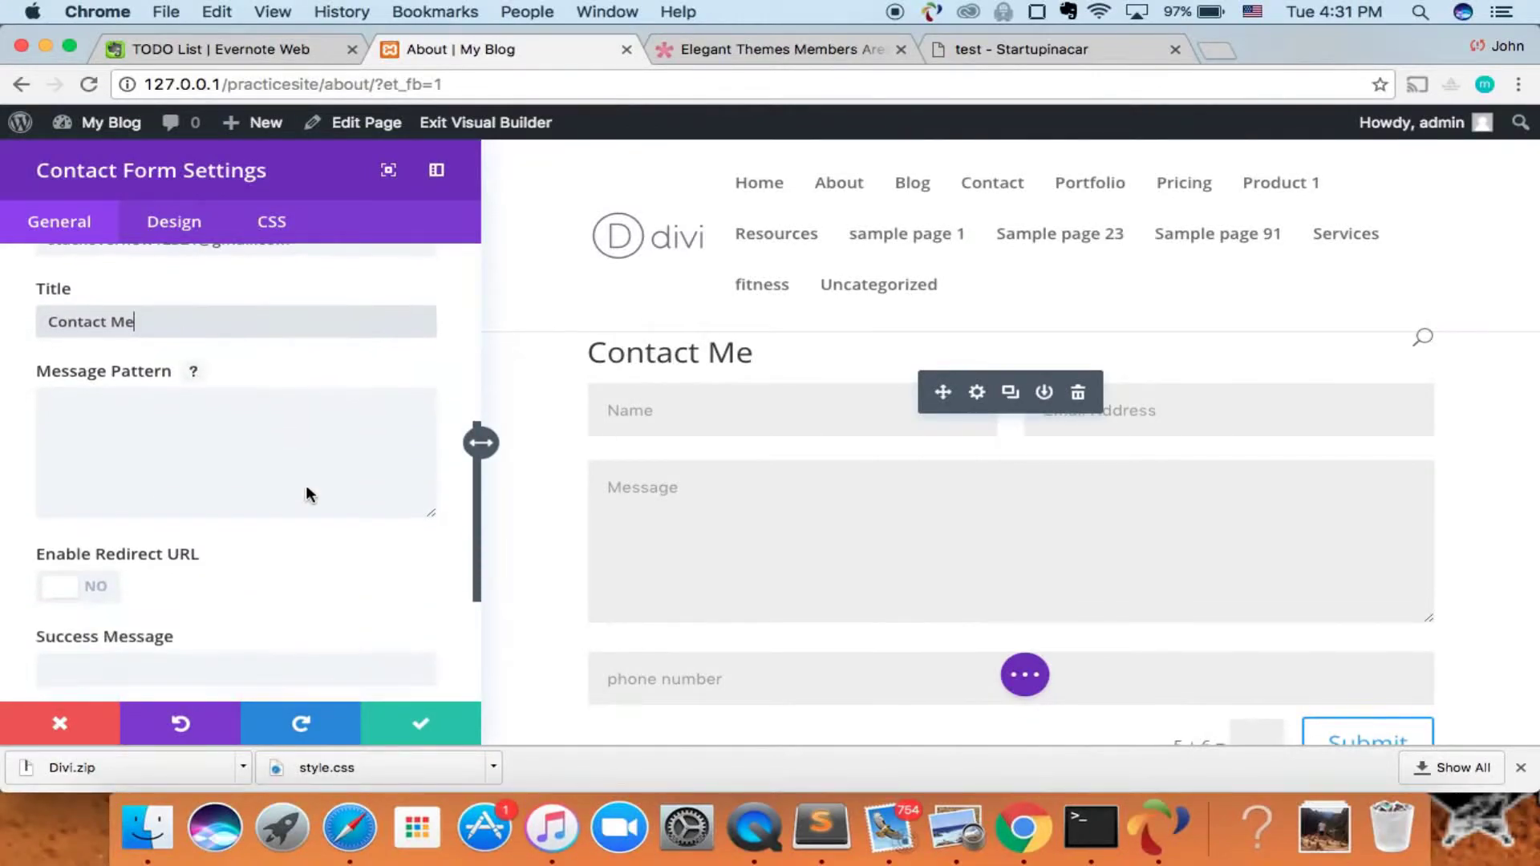
scroll(255, 397, down, 2)
scroll(254, 397, up, 1)
click(254, 397)
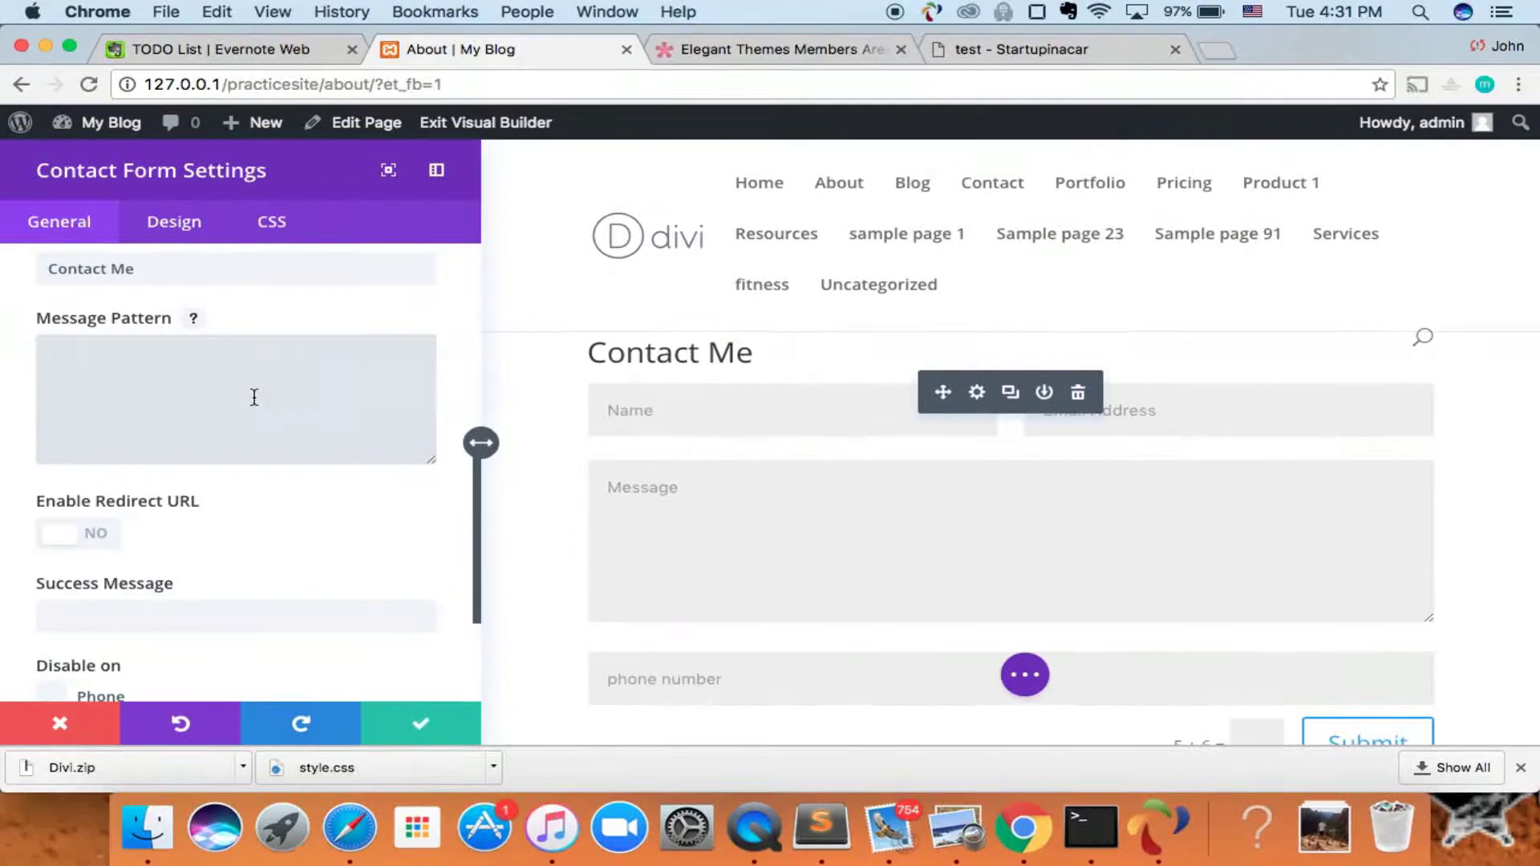
click(198, 321)
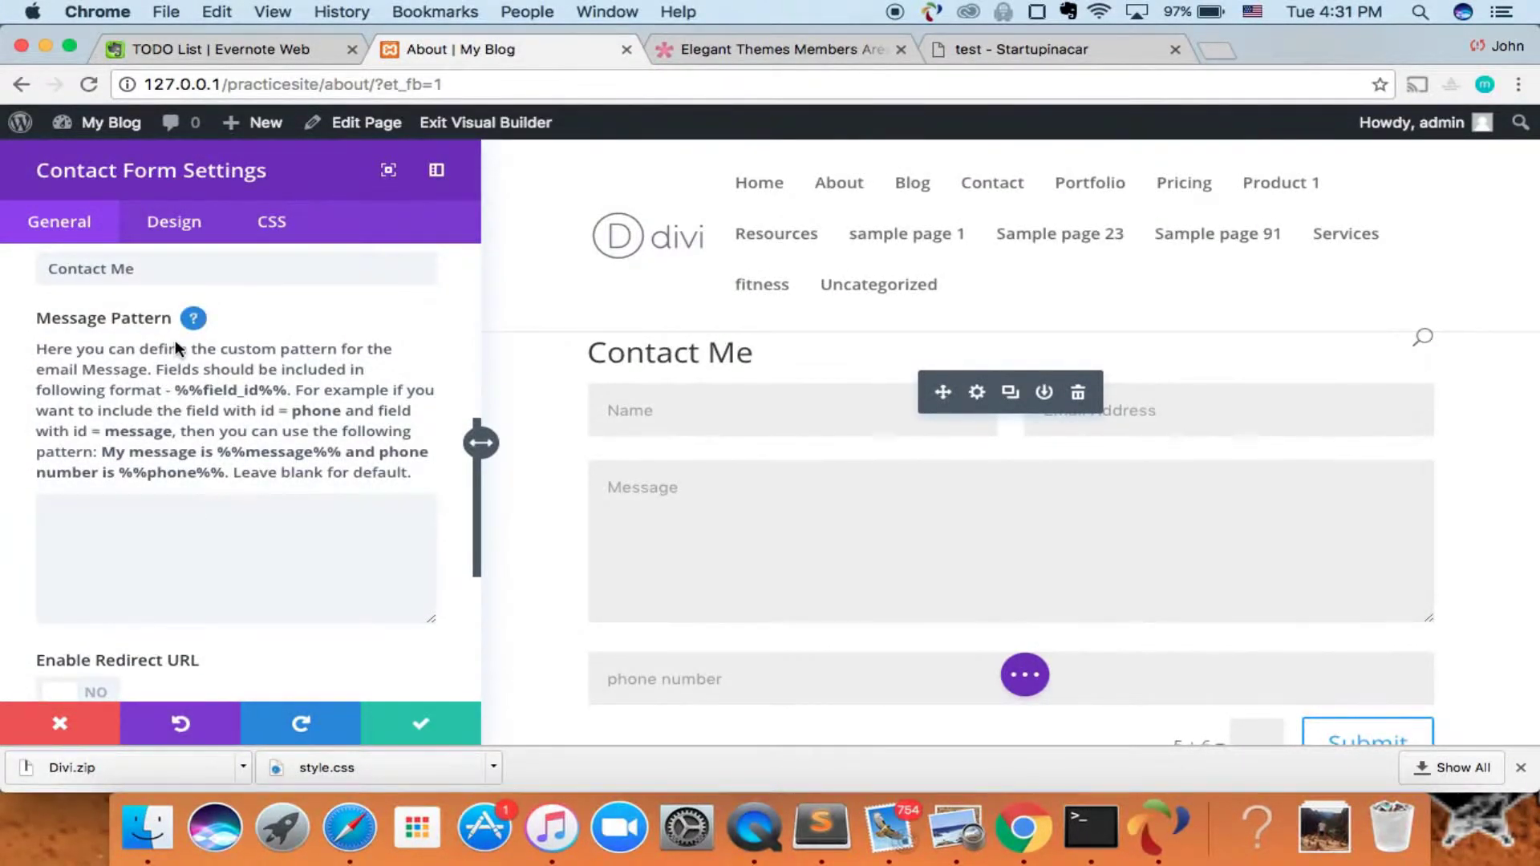
click(193, 318)
scroll(136, 421, down, 3)
scroll(132, 426, up, 5)
scroll(132, 427, down, 5)
scroll(172, 384, up, 3)
click(191, 381)
click(190, 382)
click(191, 377)
- Enter the success message 'The message was sent! Hooray!'
scroll(182, 385, down, 3)
scroll(182, 385, up, 3)
scroll(187, 386, down, 4)
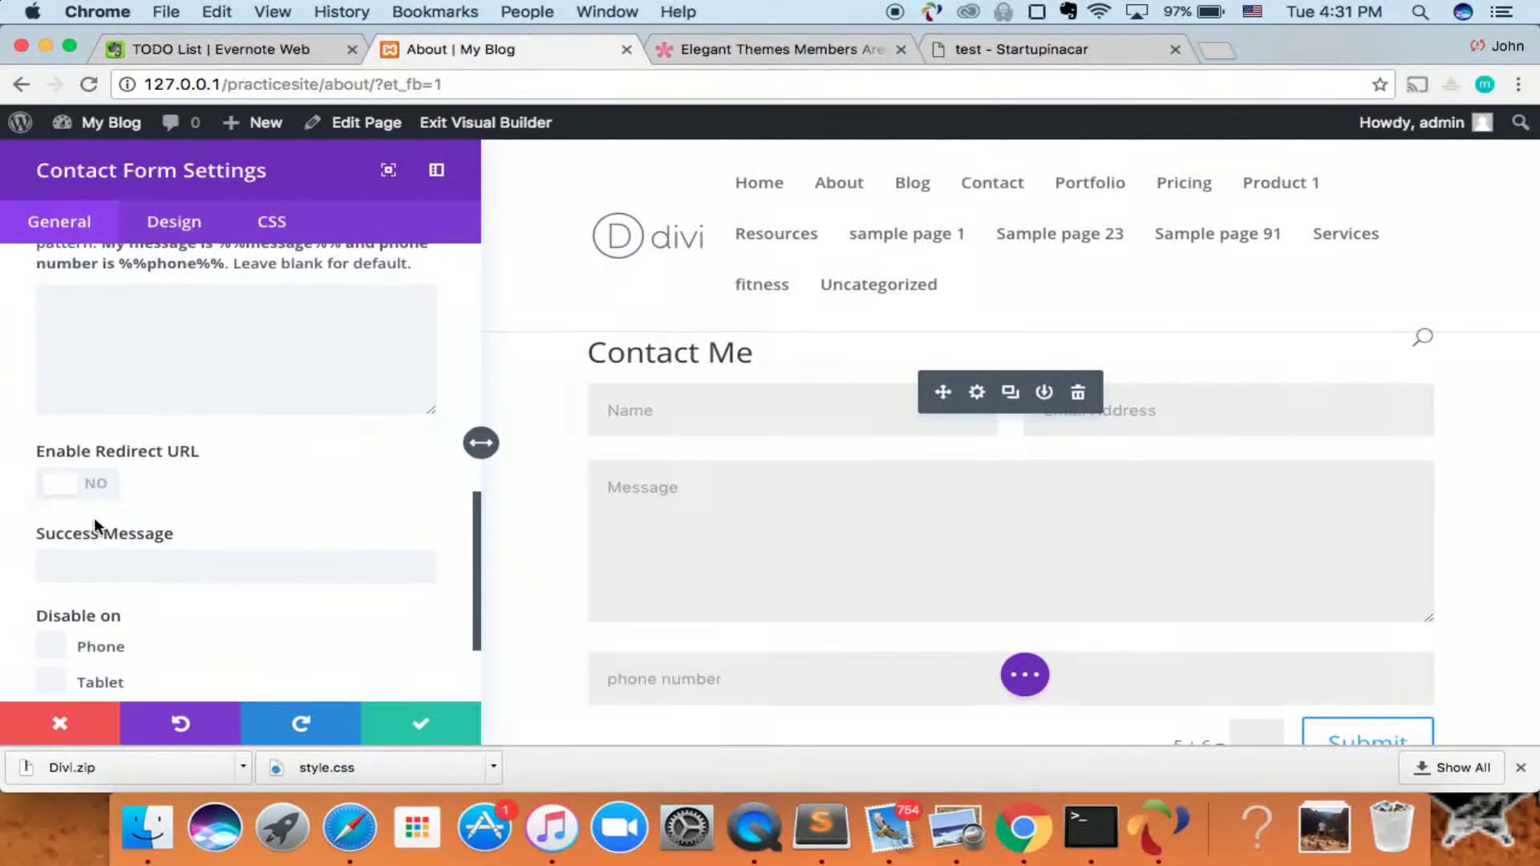
scroll(93, 517, down, 1)
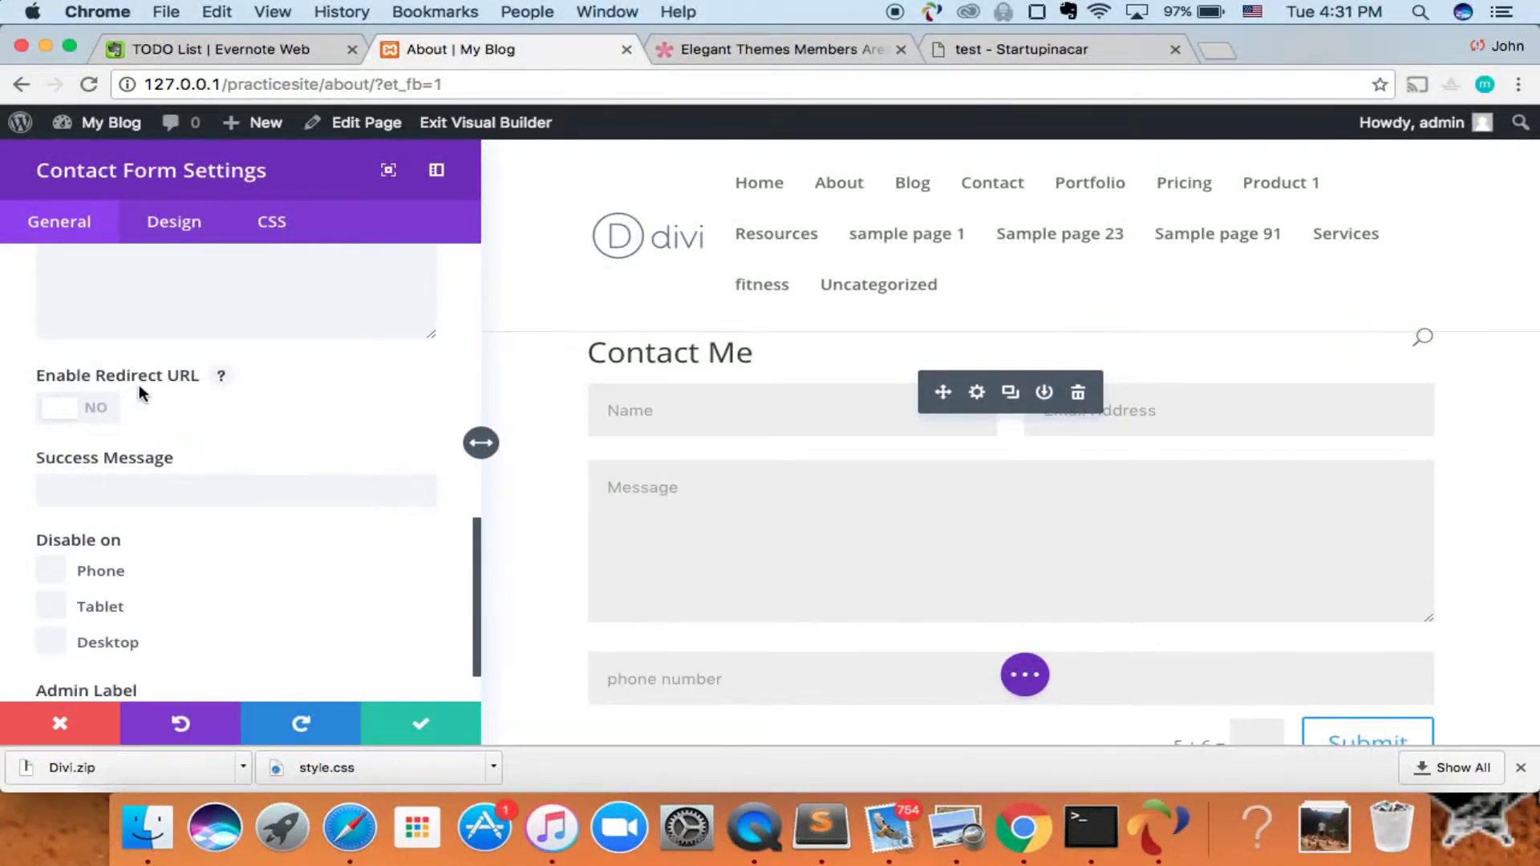
scroll(146, 431, down, 1)
click(147, 421)
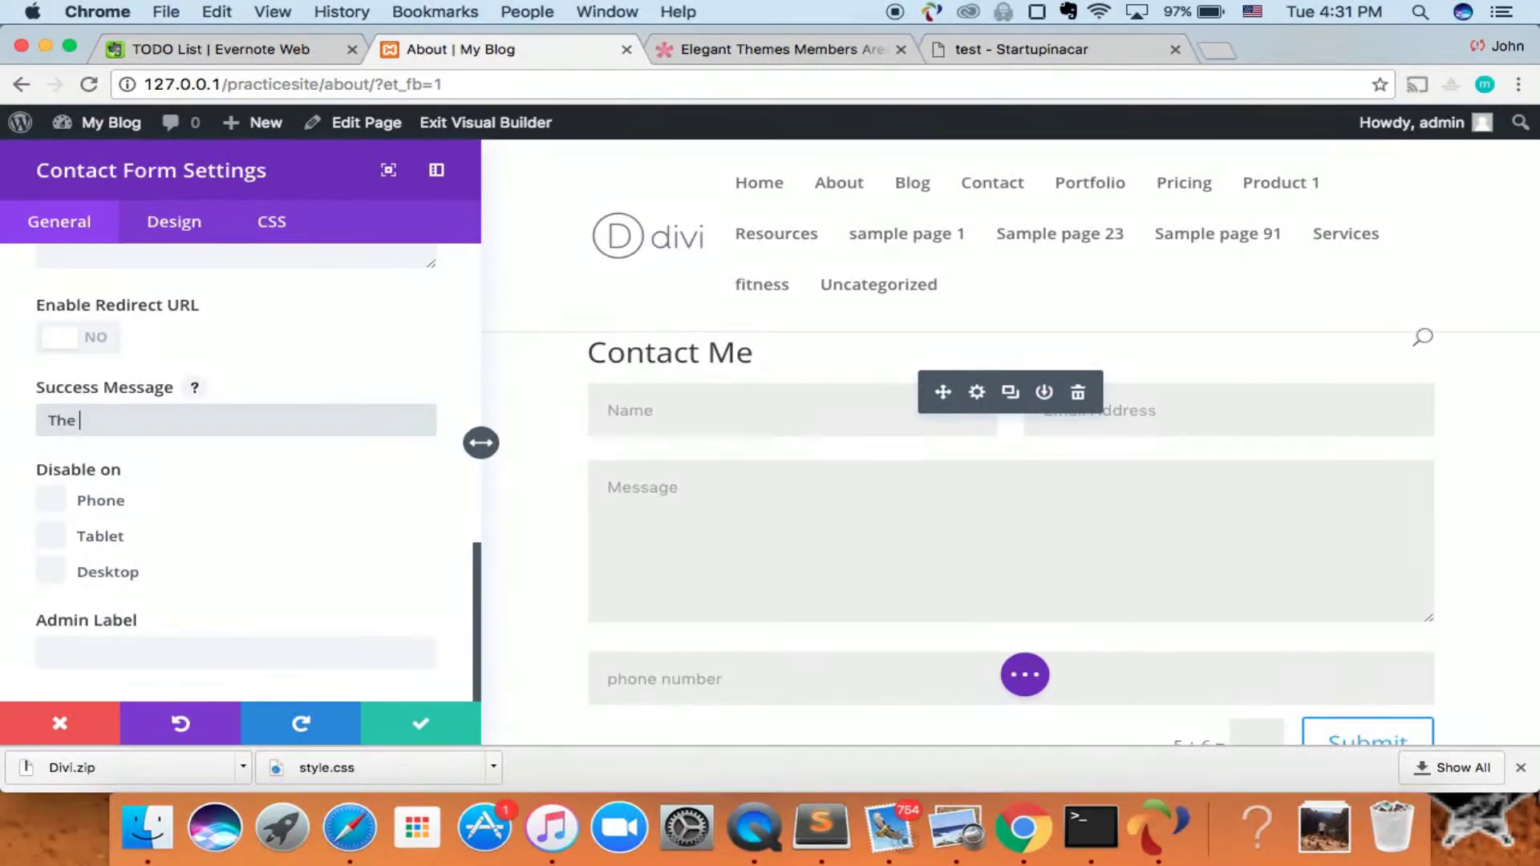
text(age wa)
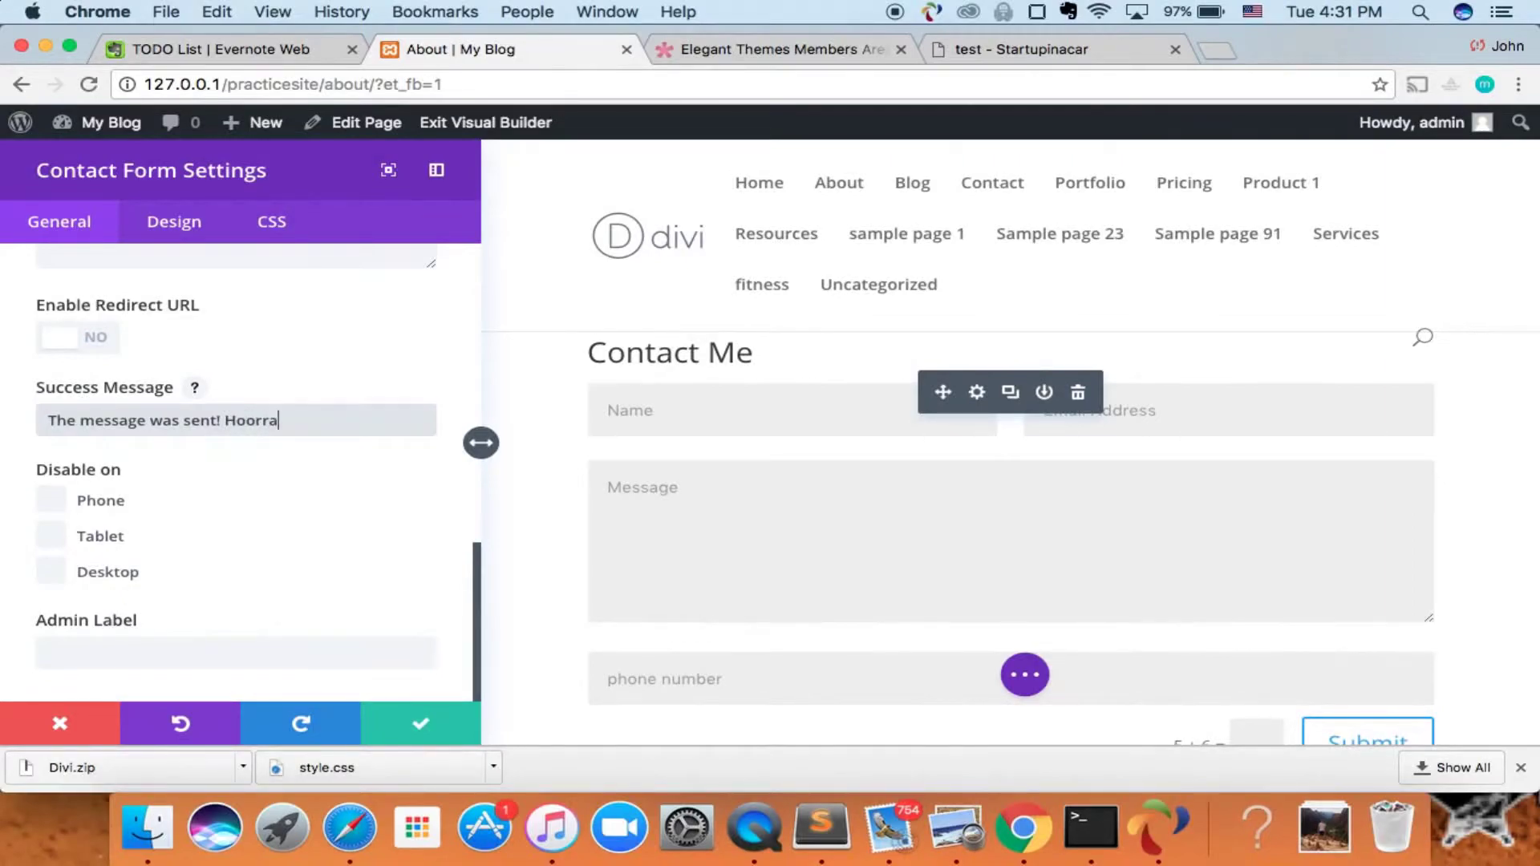
text(s sent! Hooray!)
- Apply the contact form settings, save the About page, and exit the Visual Builder
click(407, 720)
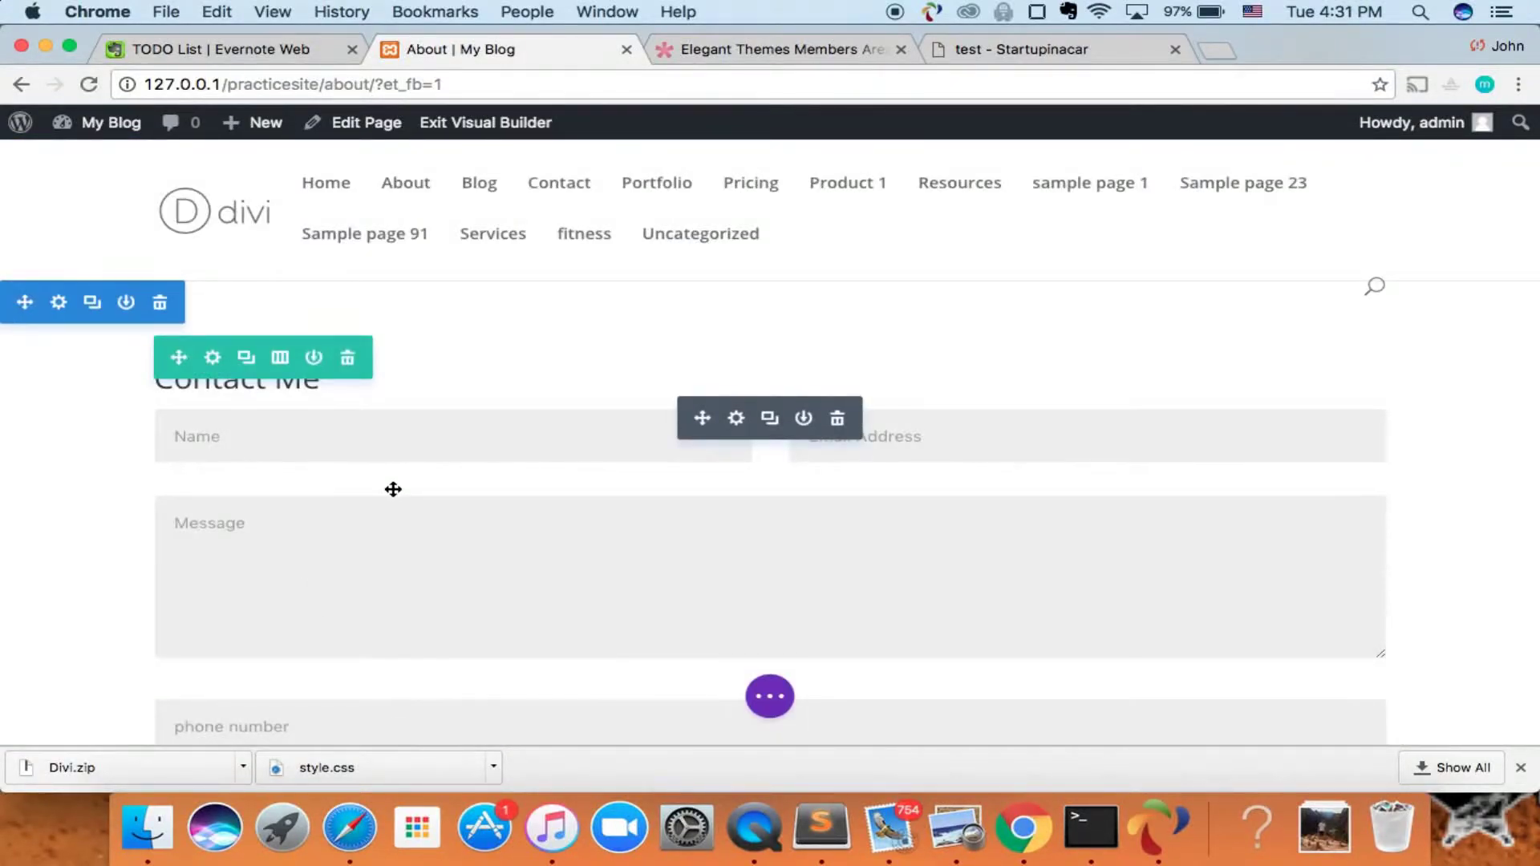
scroll(334, 464, down, 3)
scroll(292, 426, up, 3)
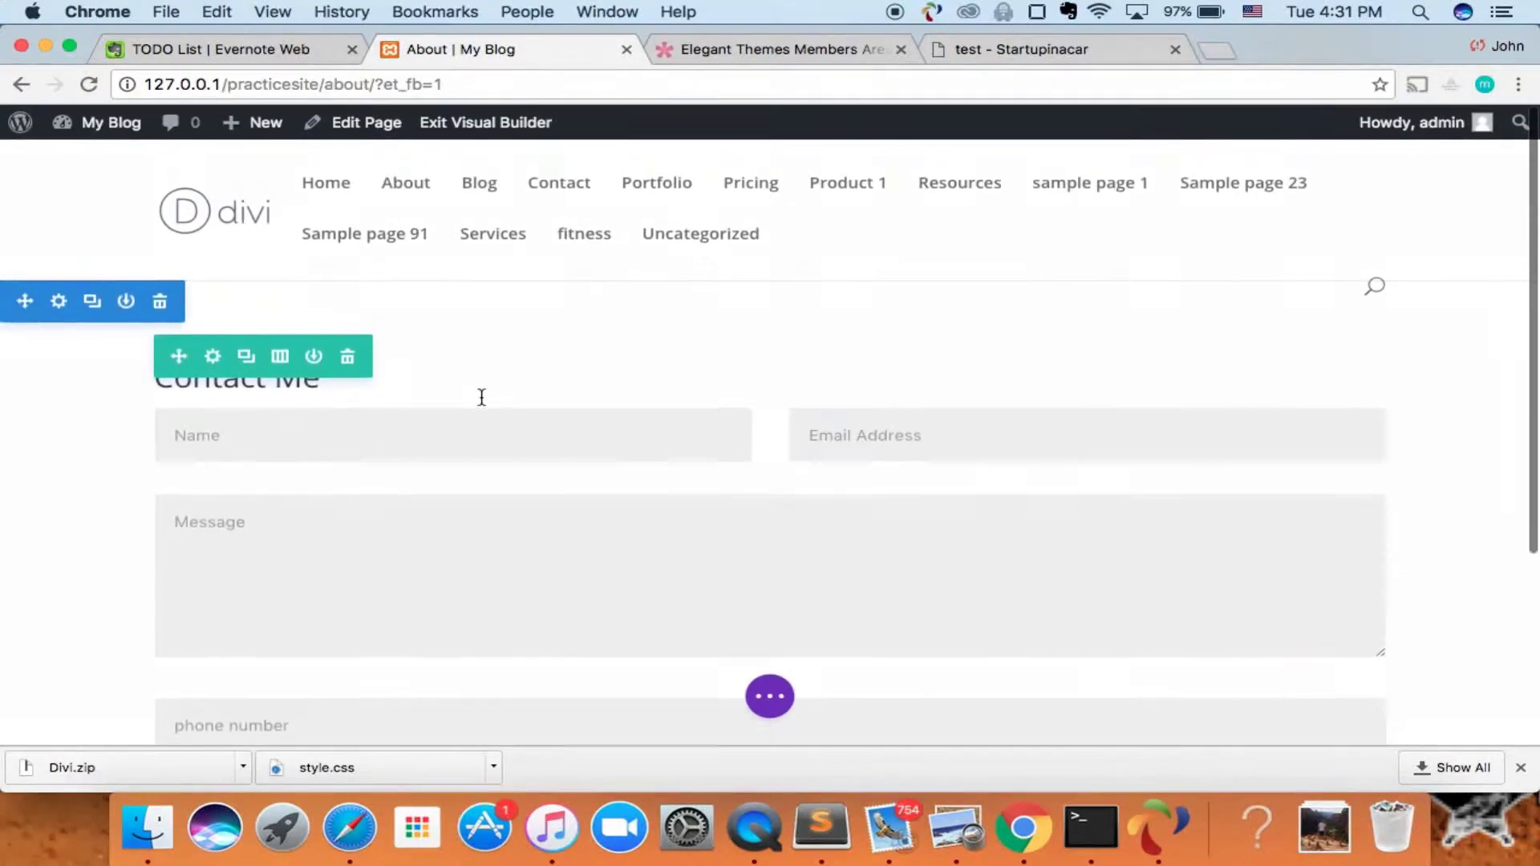
scroll(459, 386, down, 3)
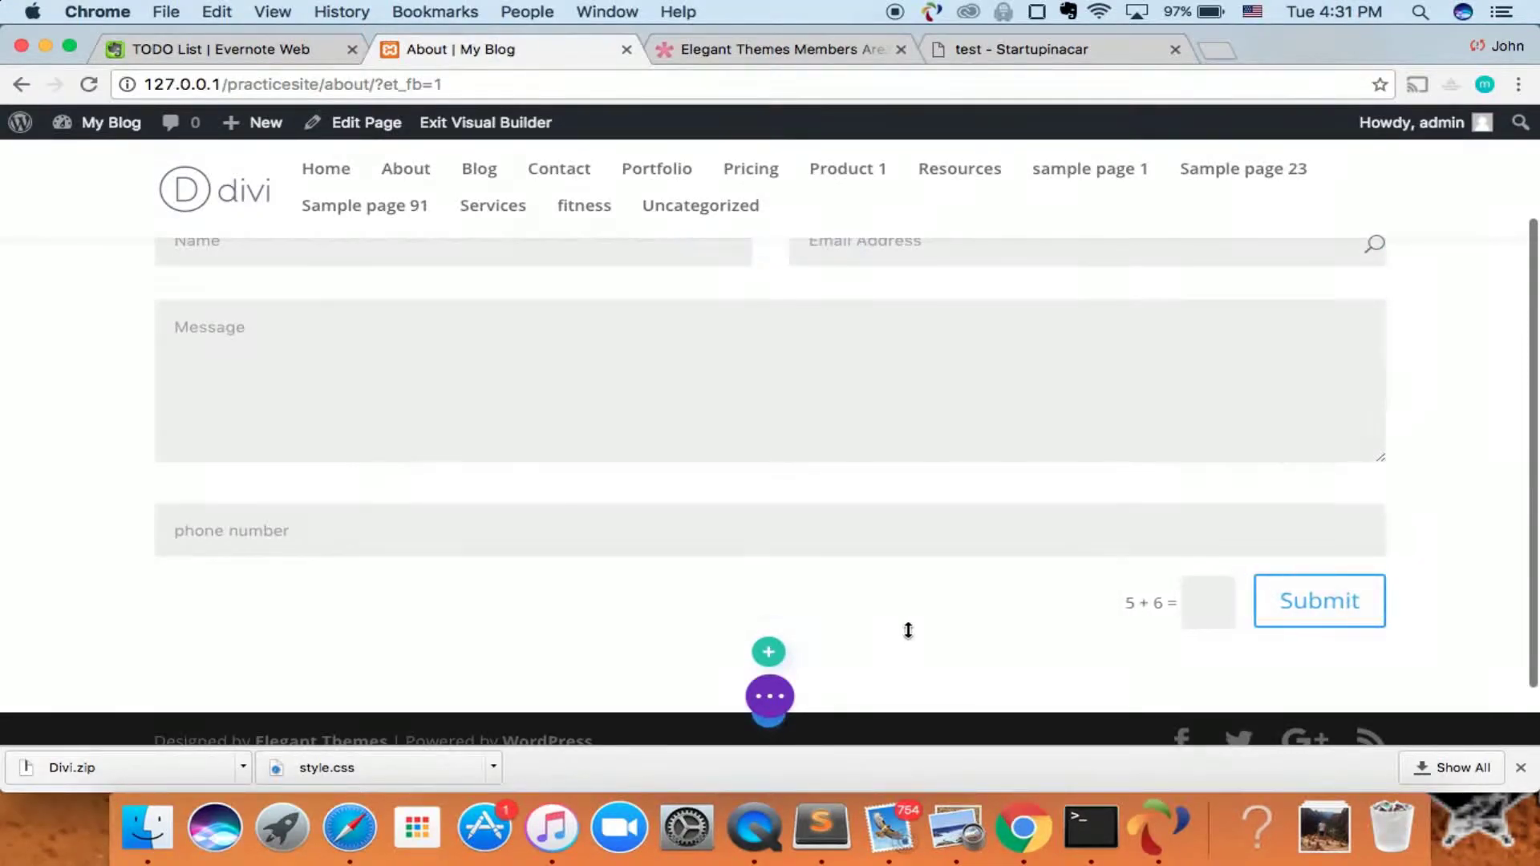
click(770, 696)
click(1461, 691)
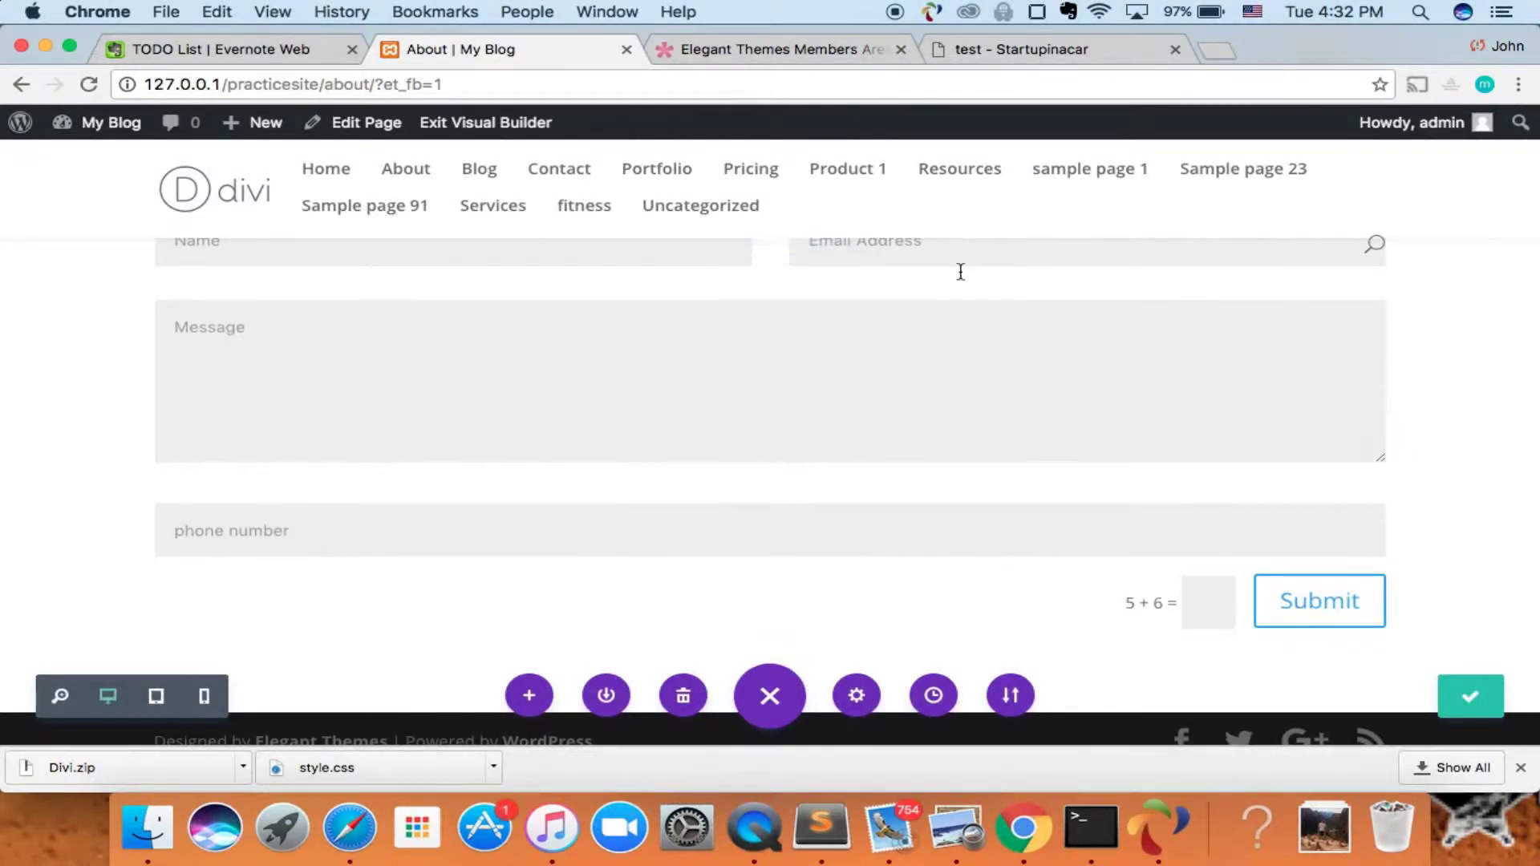
click(482, 125)
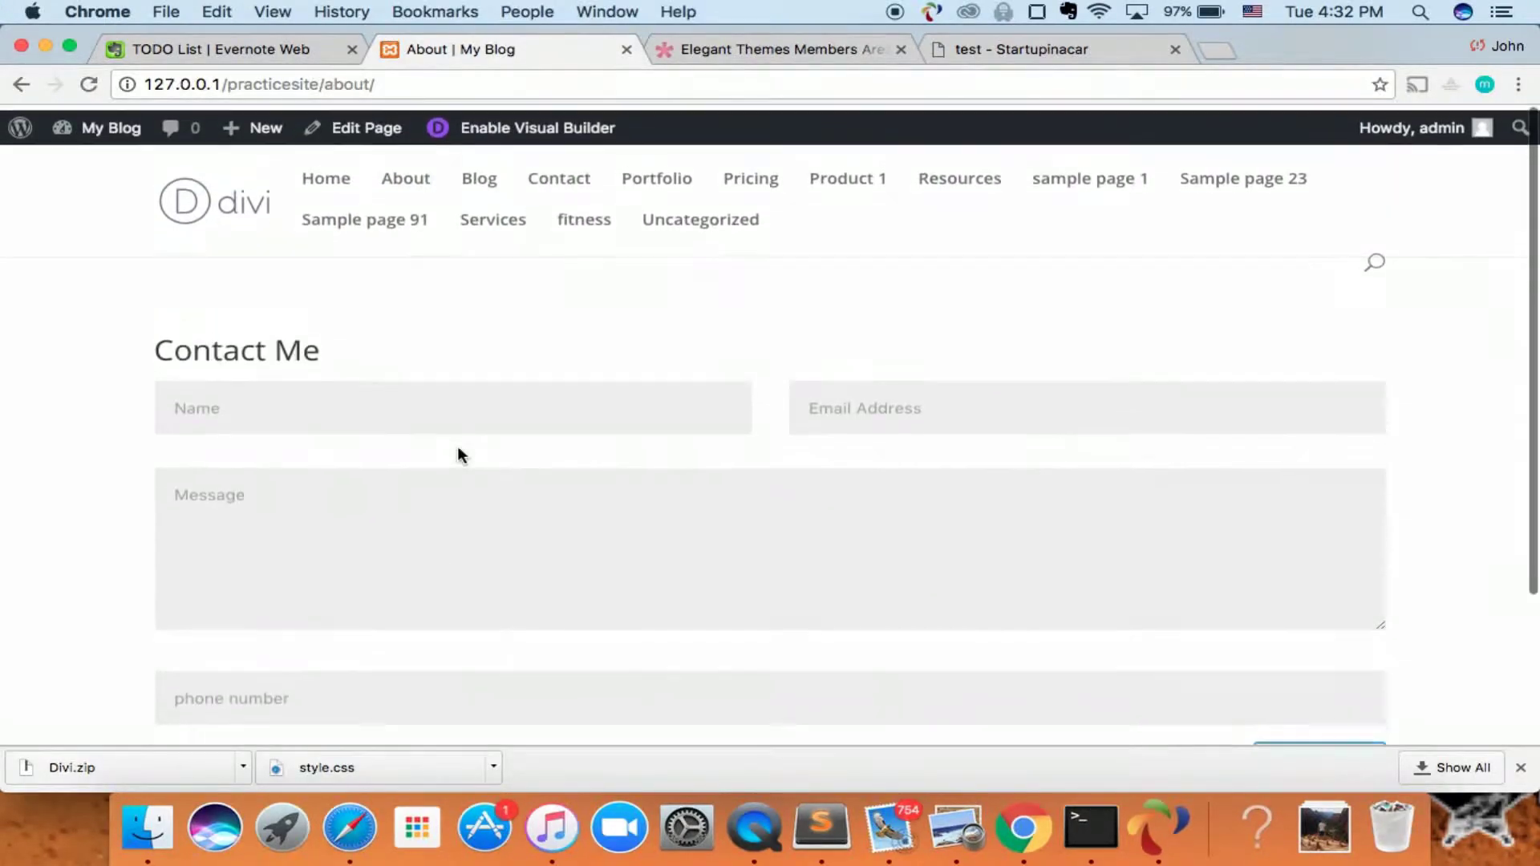
- Fill in a test name, e-mail, message 'Hey man just sayng hi' and phone number
scroll(415, 457, down, 3)
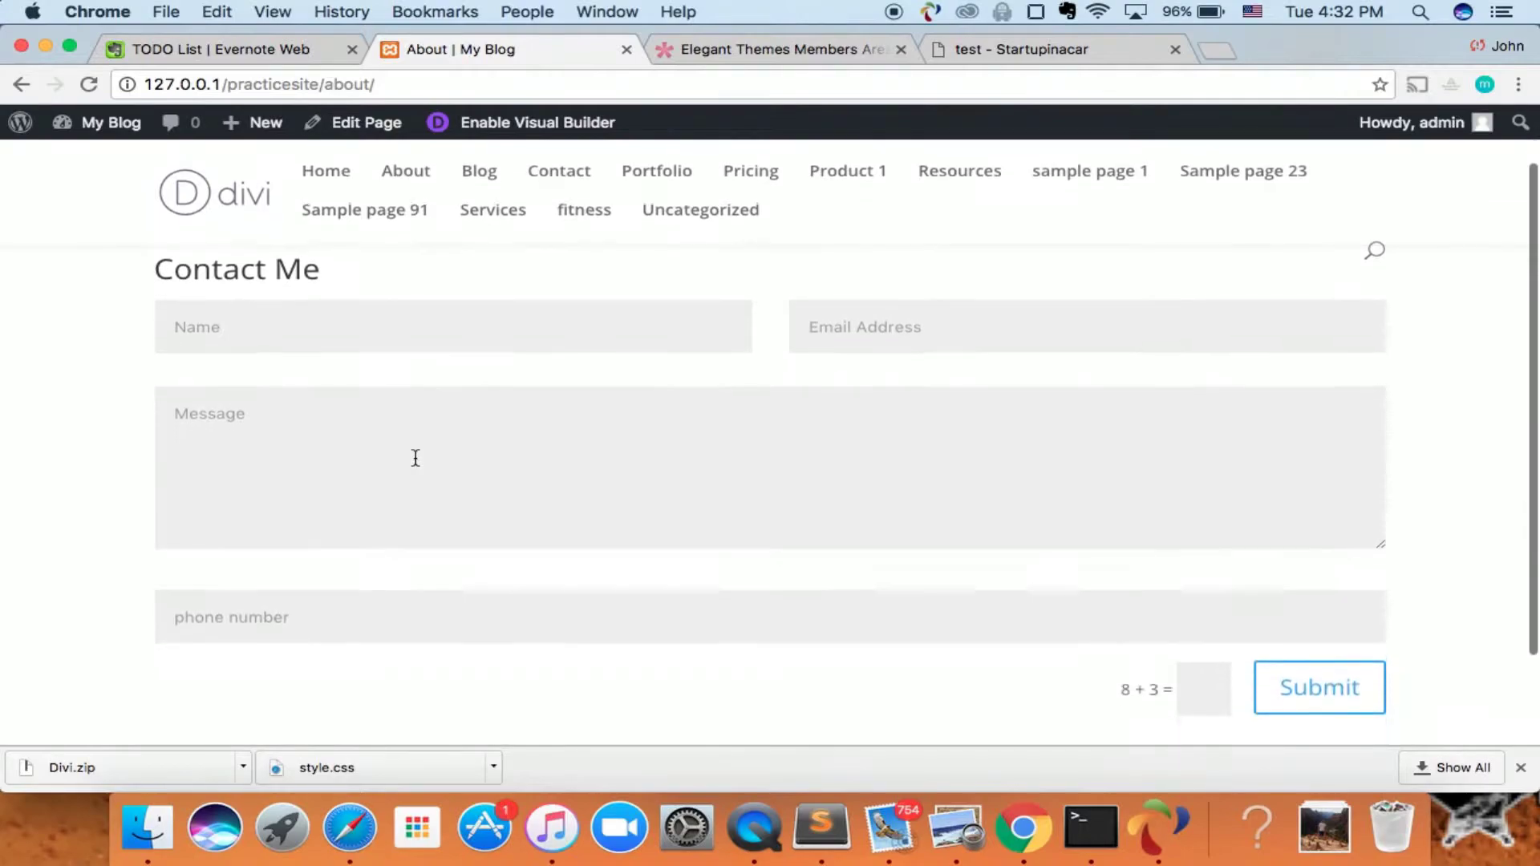
click(434, 337)
text(John)
key(Tab)
click(477, 505)
click(877, 285)
click(882, 307)
text(stack)
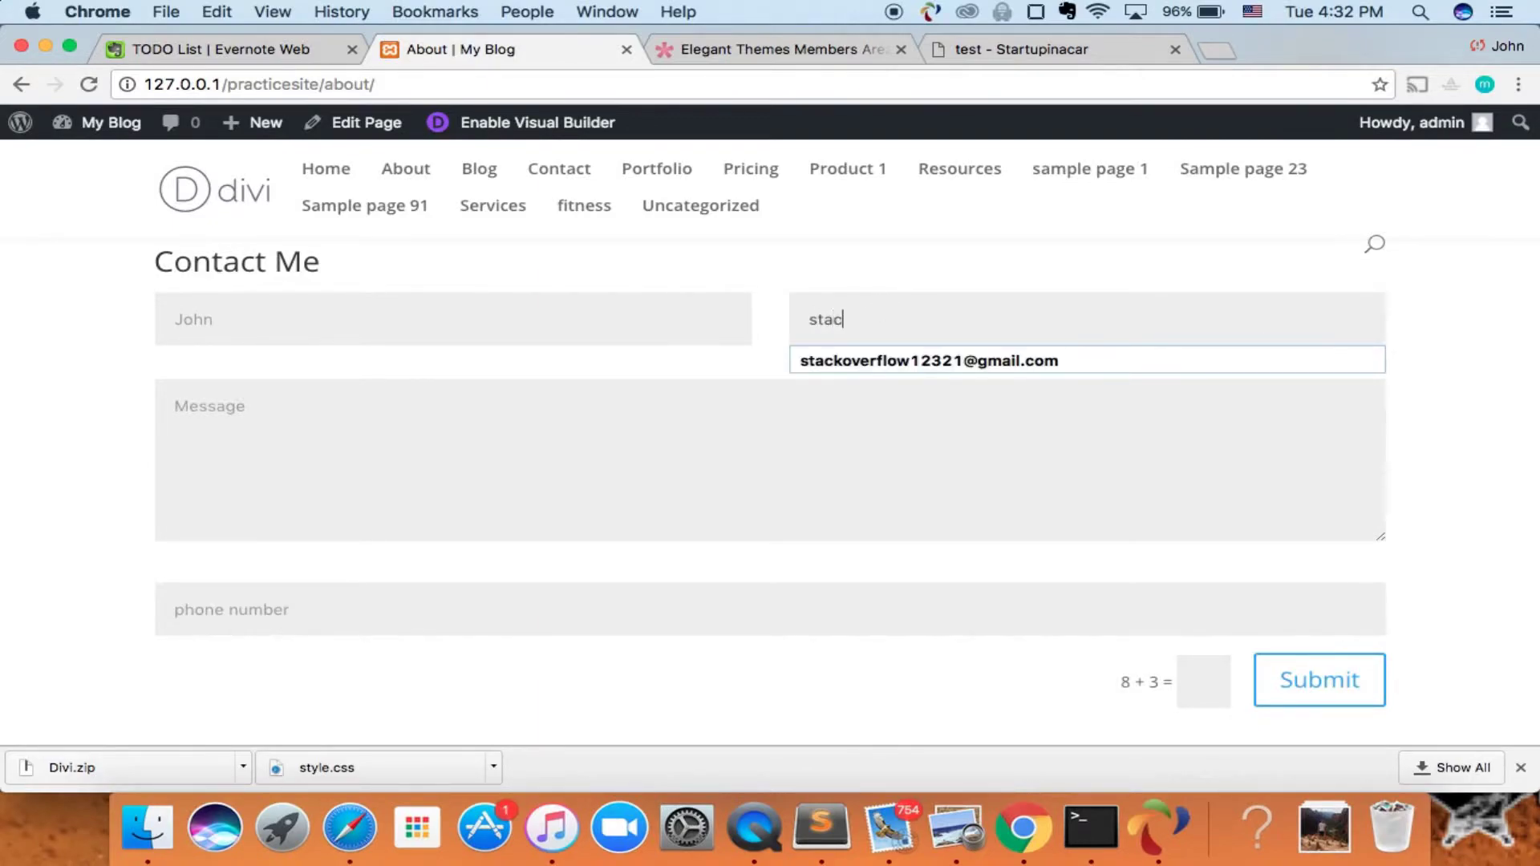
key(Down)
key(Tab)
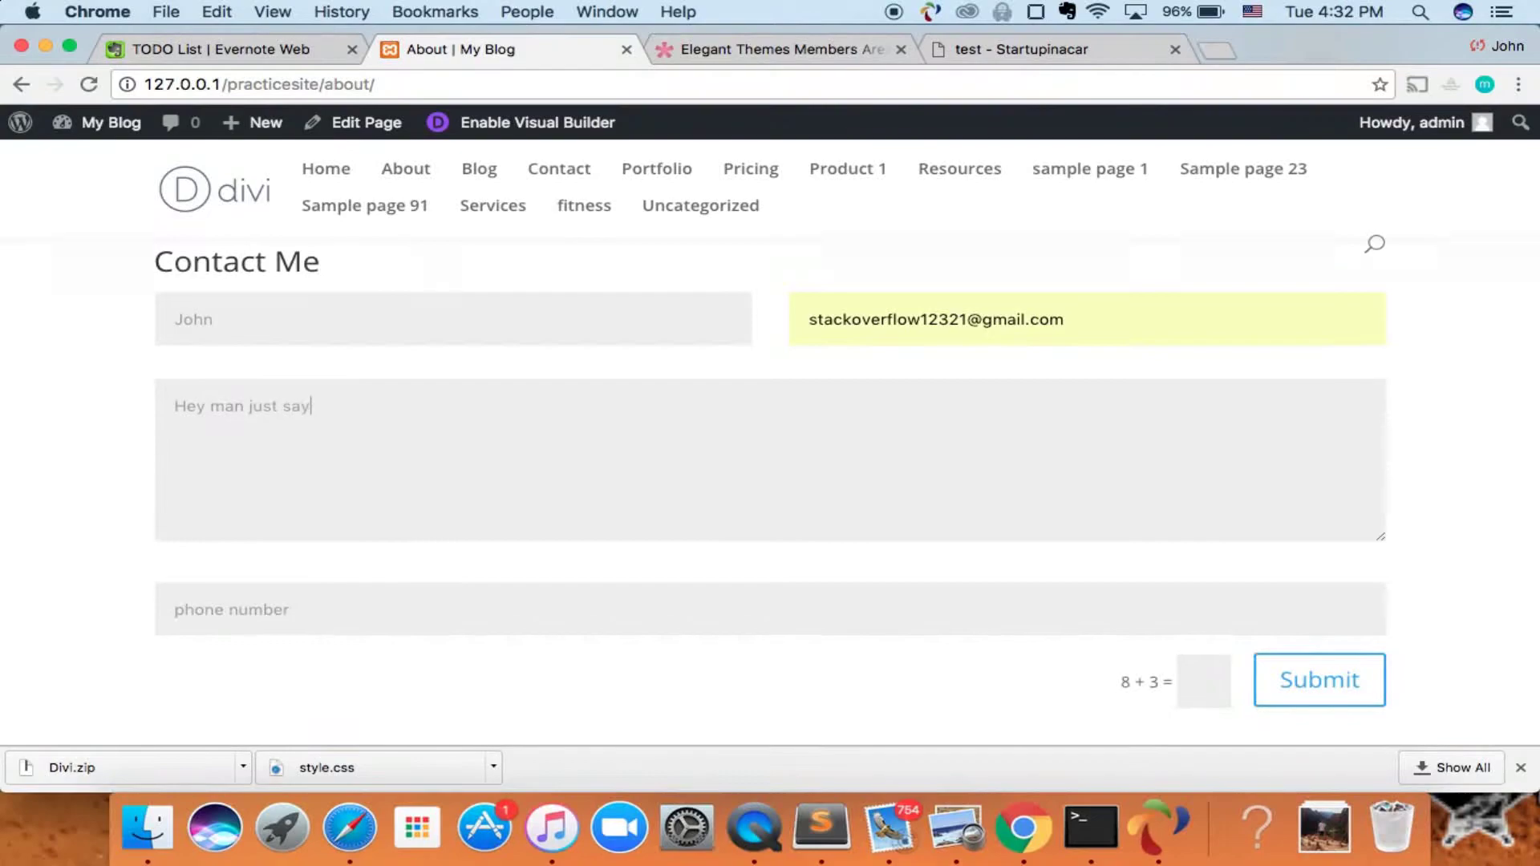
text(Hey man just sayng hi)
key(Tab)
text(323)
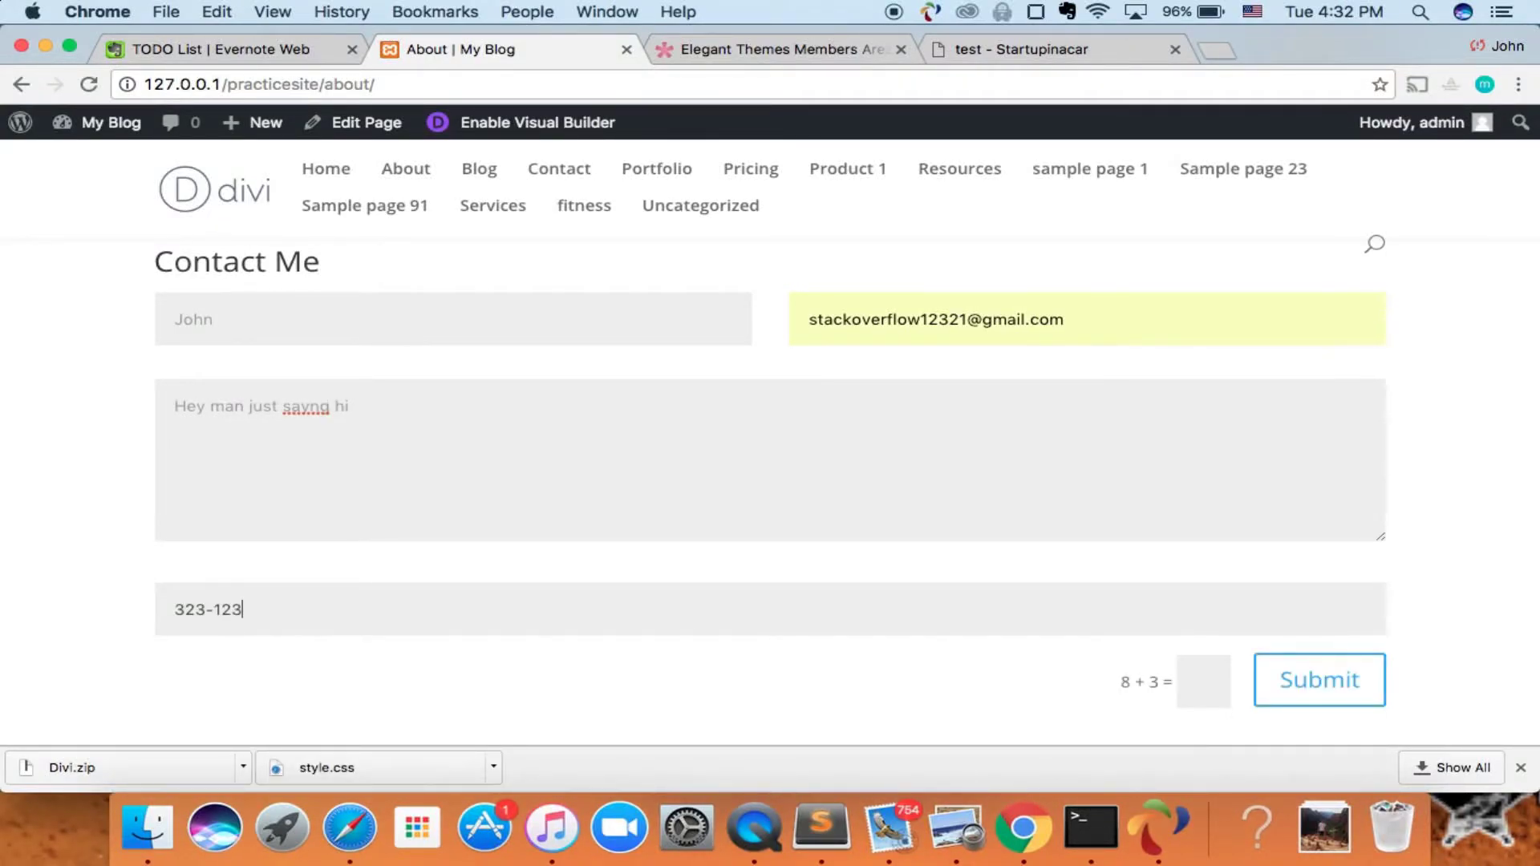
- Answer the 8 + 3 captcha with 11, submit the form, and select the page address
scroll(1258, 609, down, 3)
click(1191, 584)
text(11)
click(1278, 597)
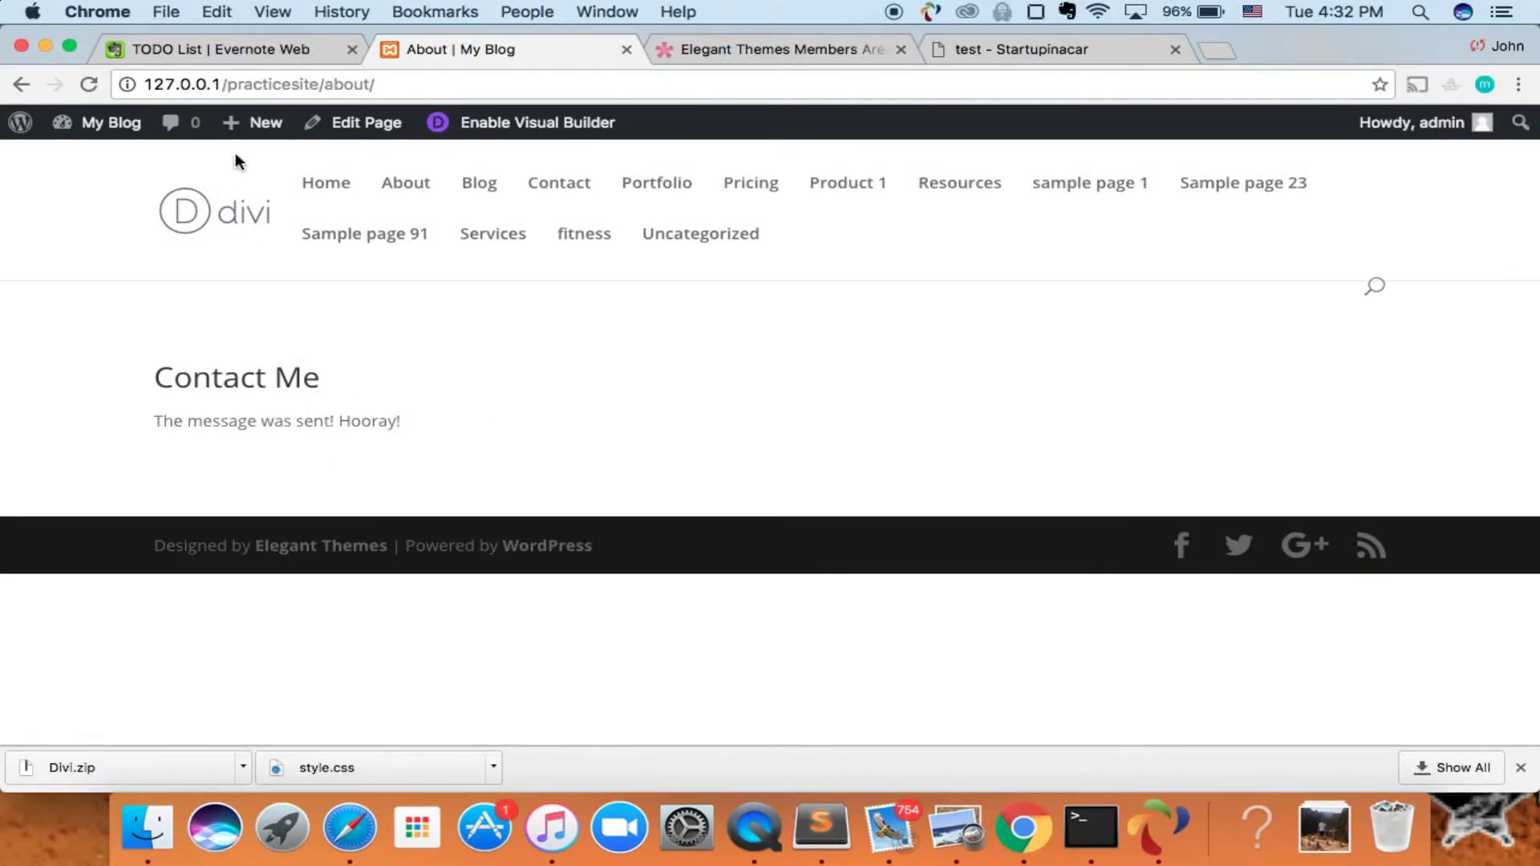
click(161, 84)
drag(165, 86, 238, 87)
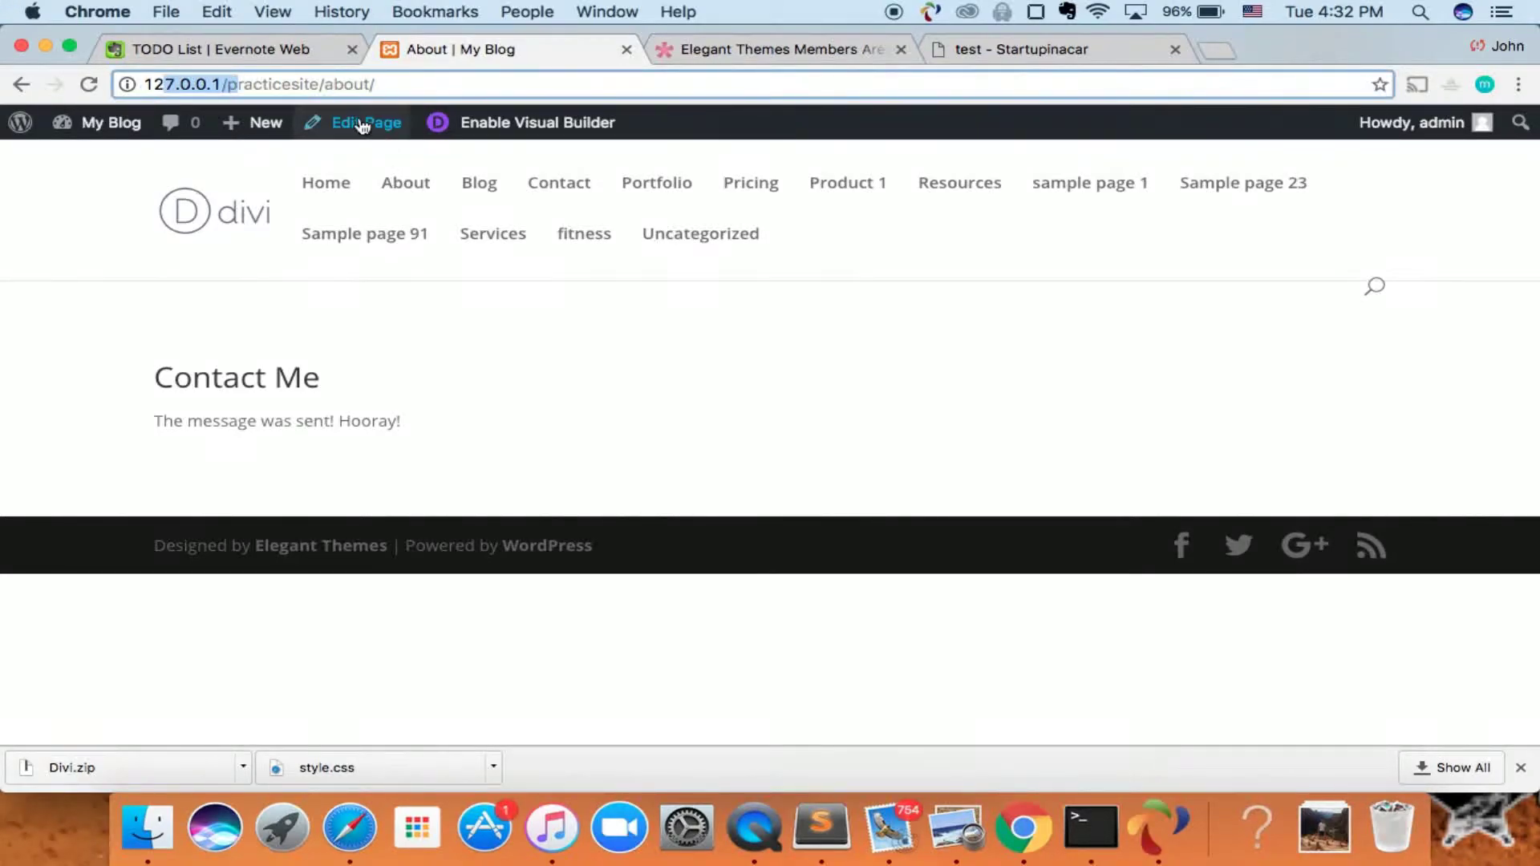
- Open a new incognito window and load startupinacar.com
click(164, 12)
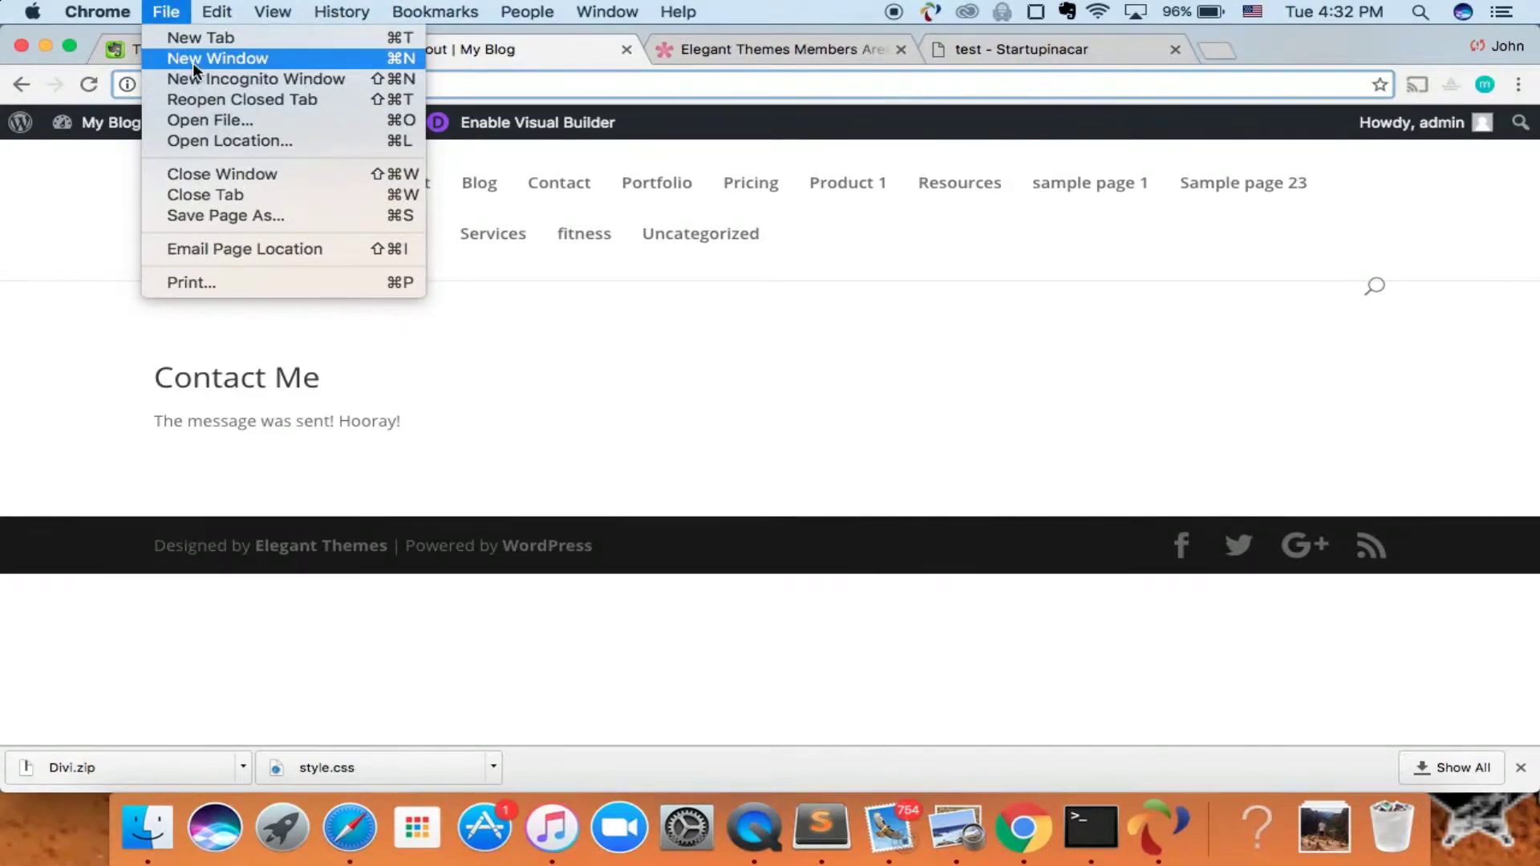
click(192, 62)
click(166, 12)
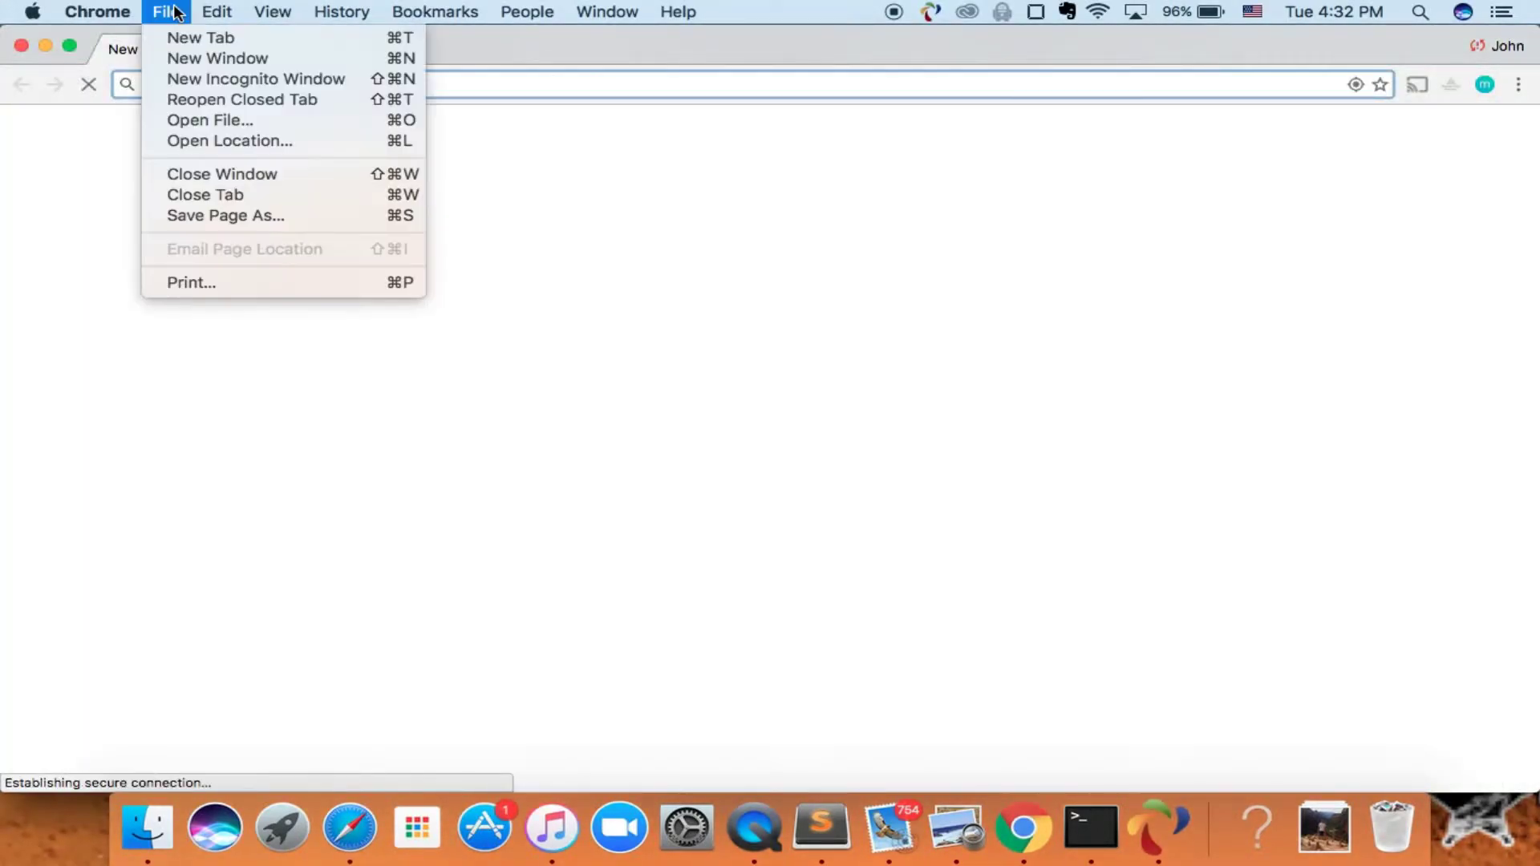
click(204, 75)
text(startupinacar.com)
key(Return)
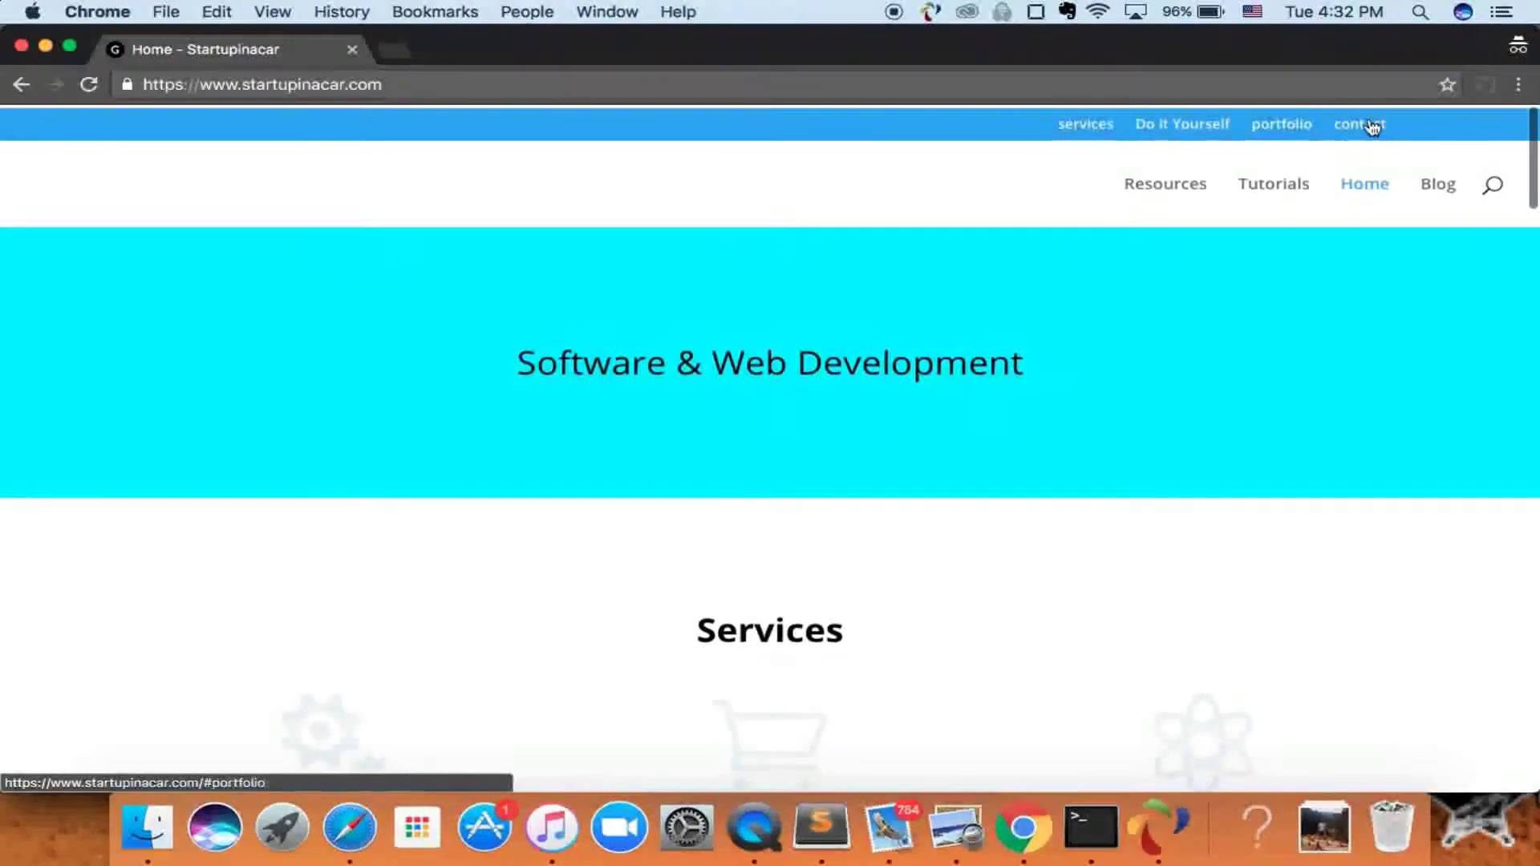
- Dismiss the popup and fill the Contact Me form with a test name and autofilled e-mail
scroll(1226, 387, down, 10)
scroll(1227, 390, down, 15)
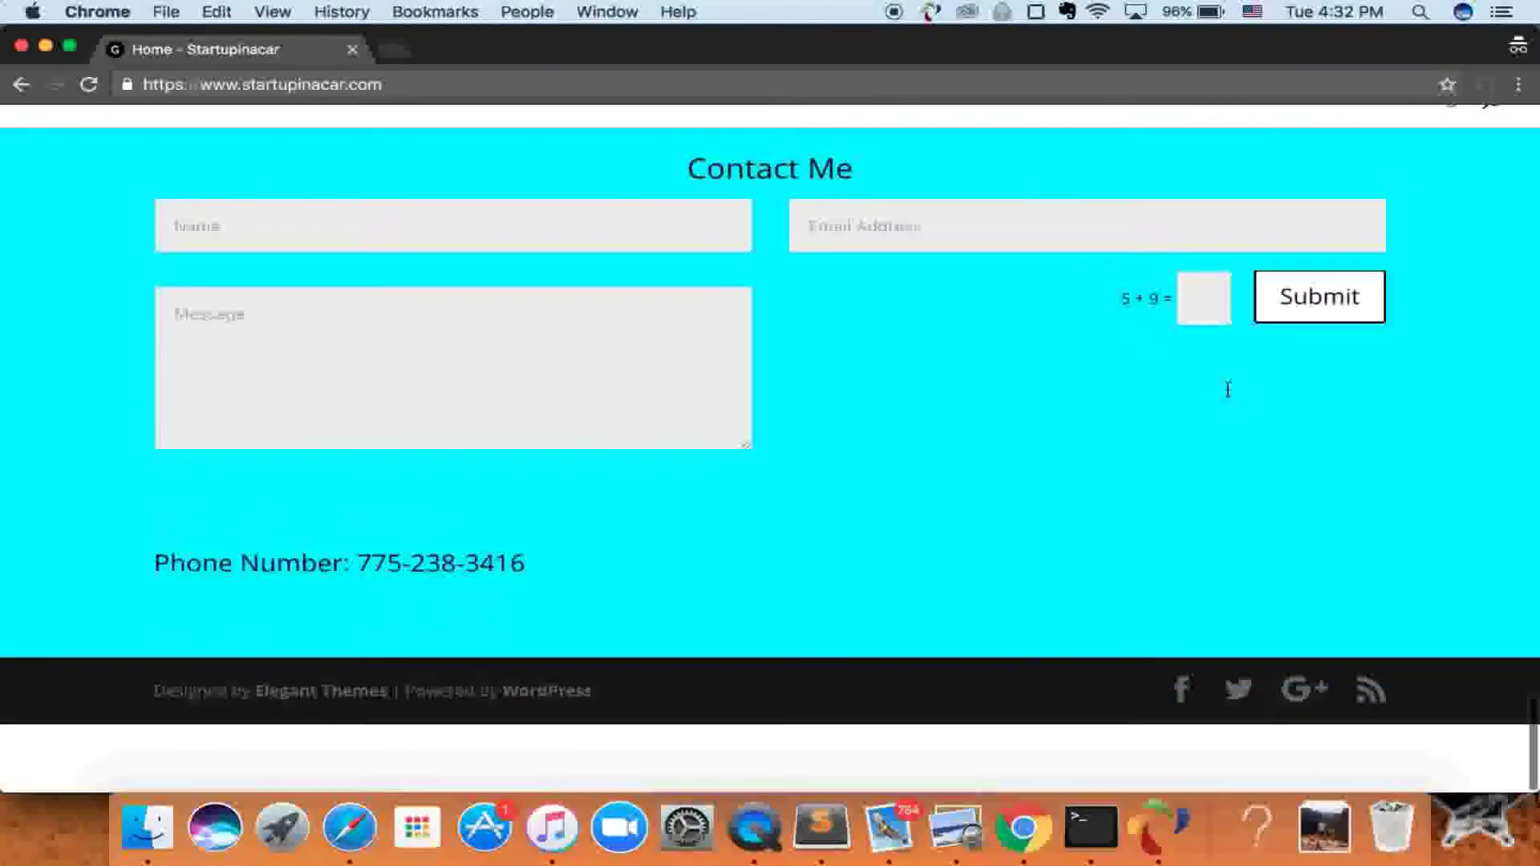
click(1454, 497)
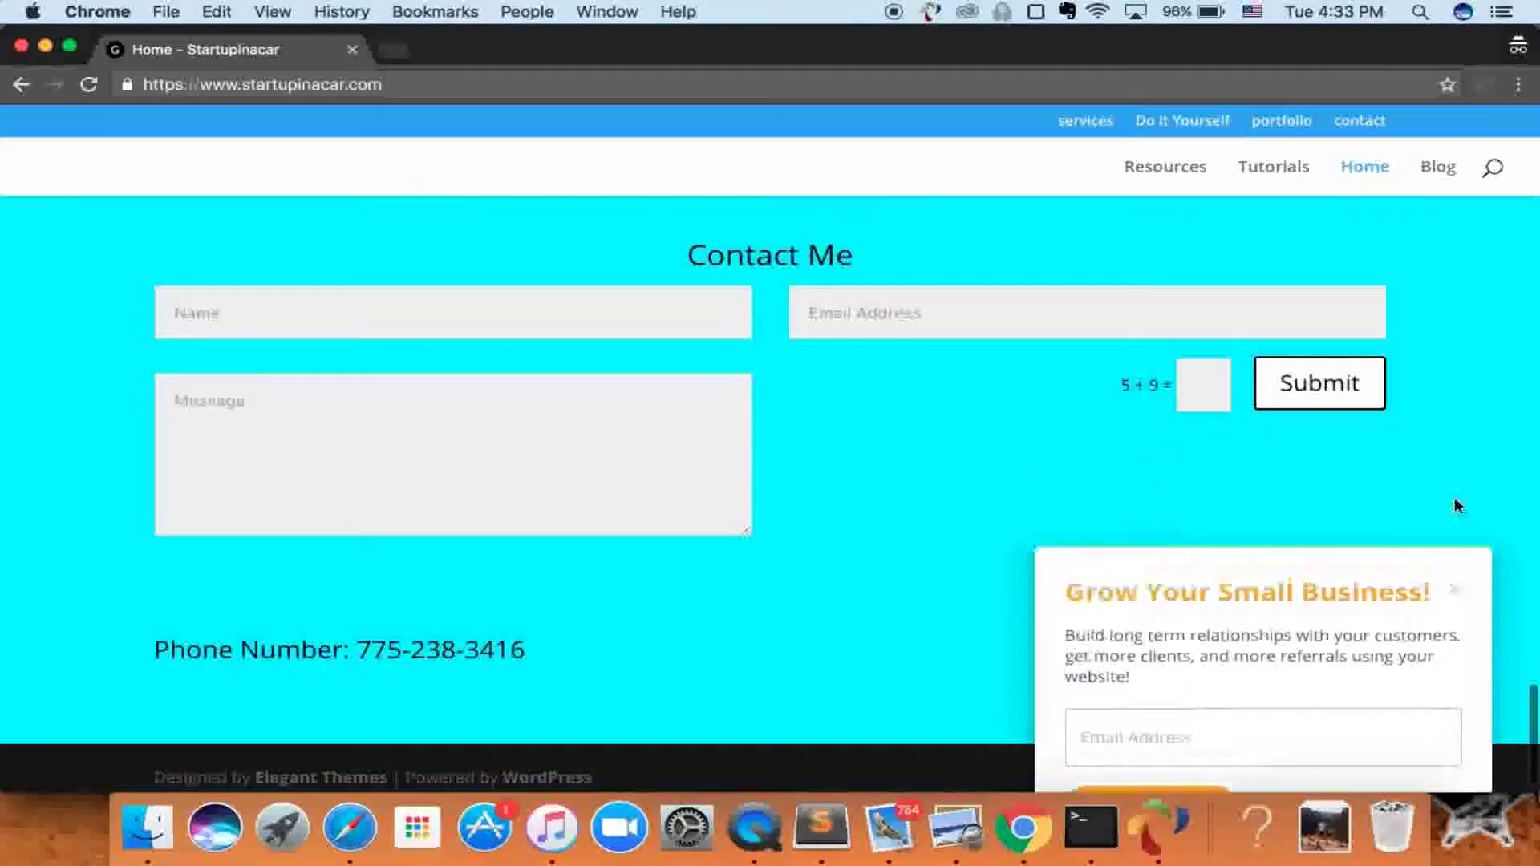
click(615, 318)
text(John)
key(Tab)
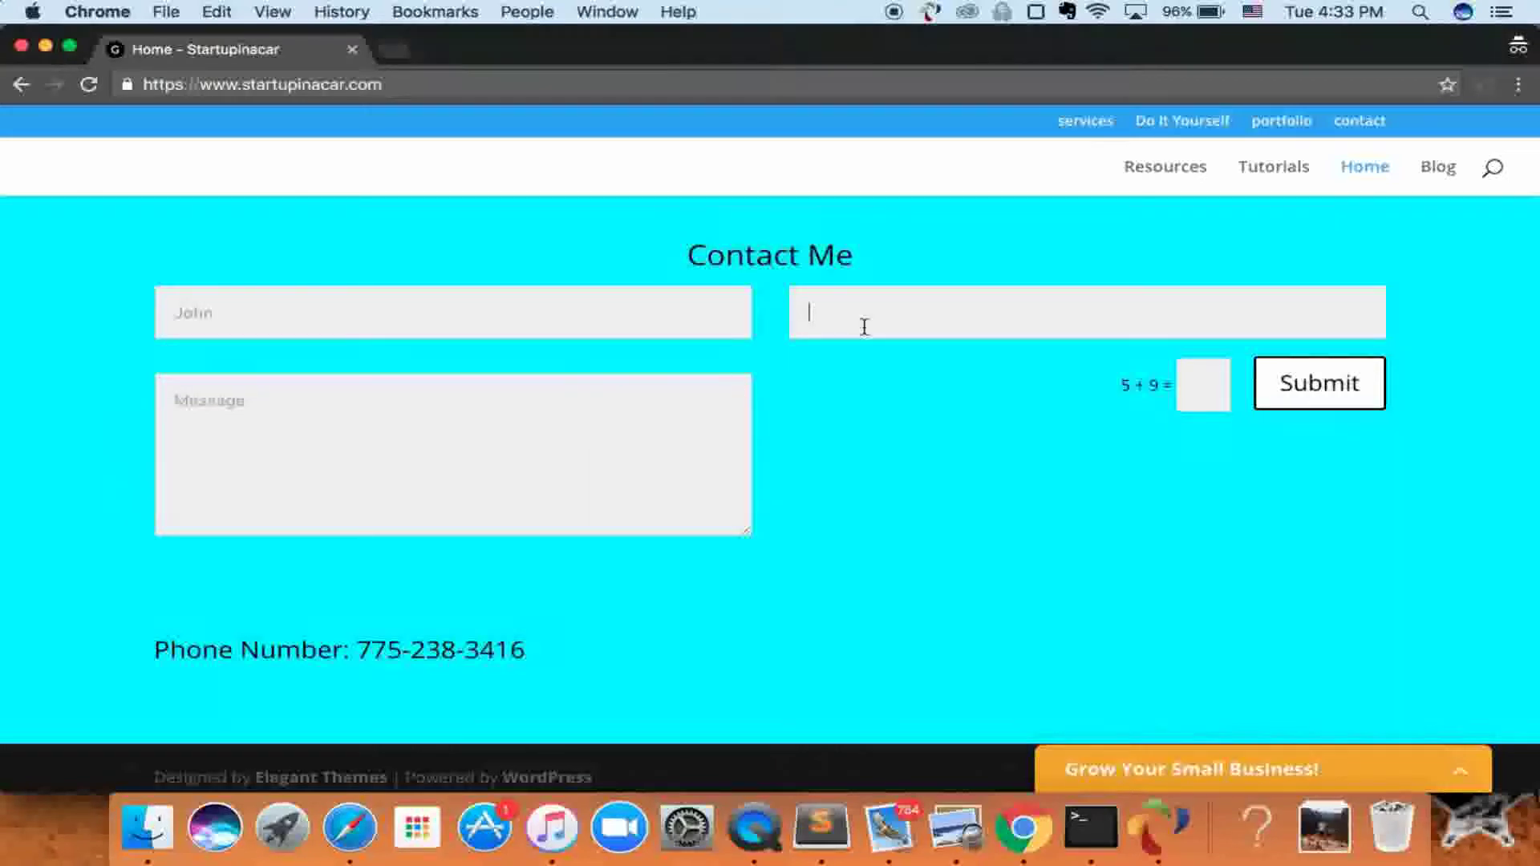
text(stac)
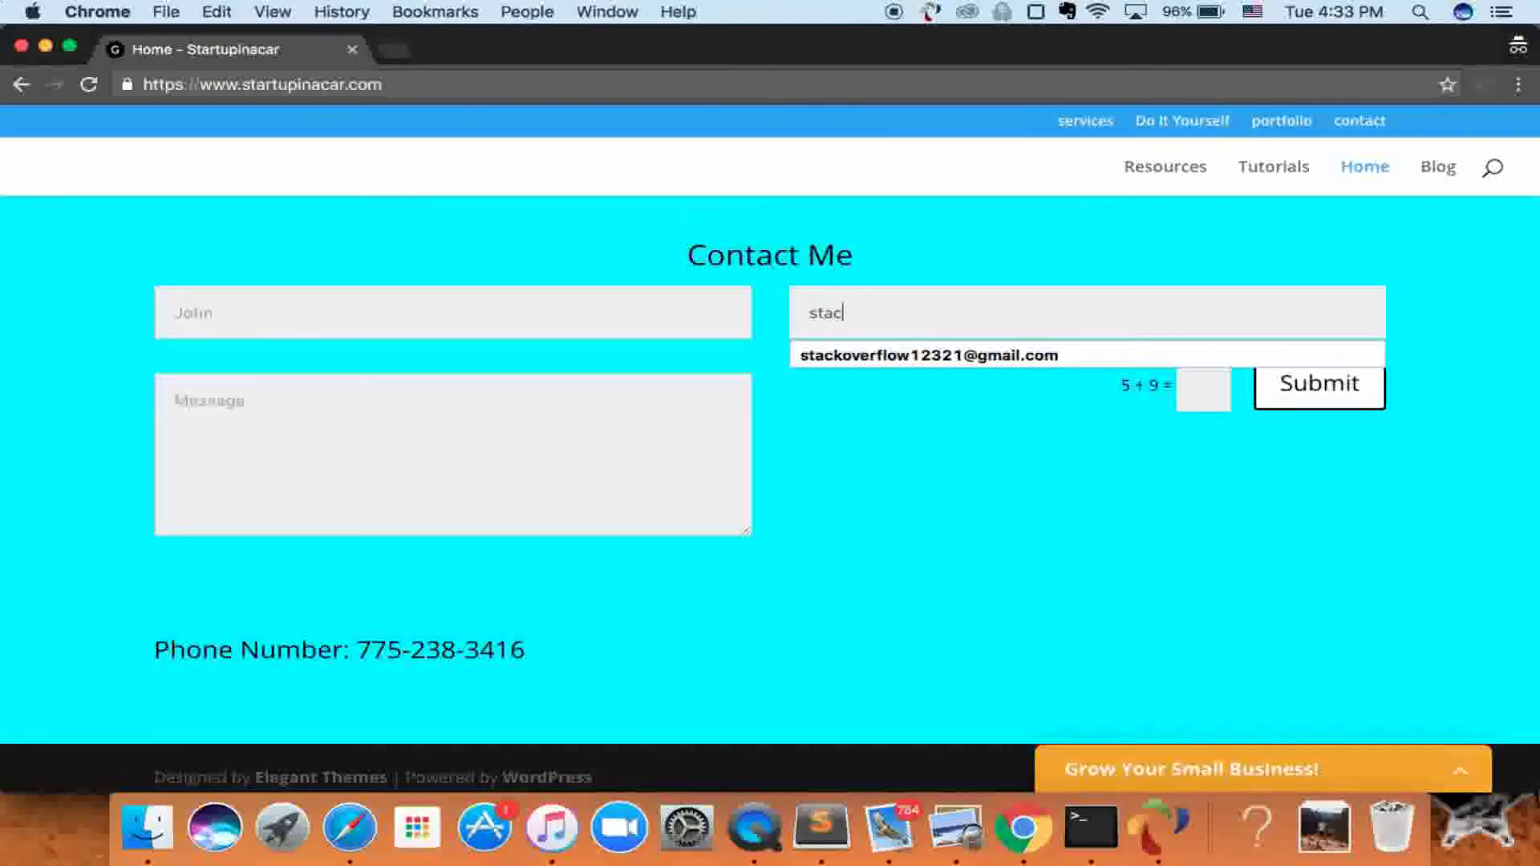
key(Down)
key(Return)
key(Tab)
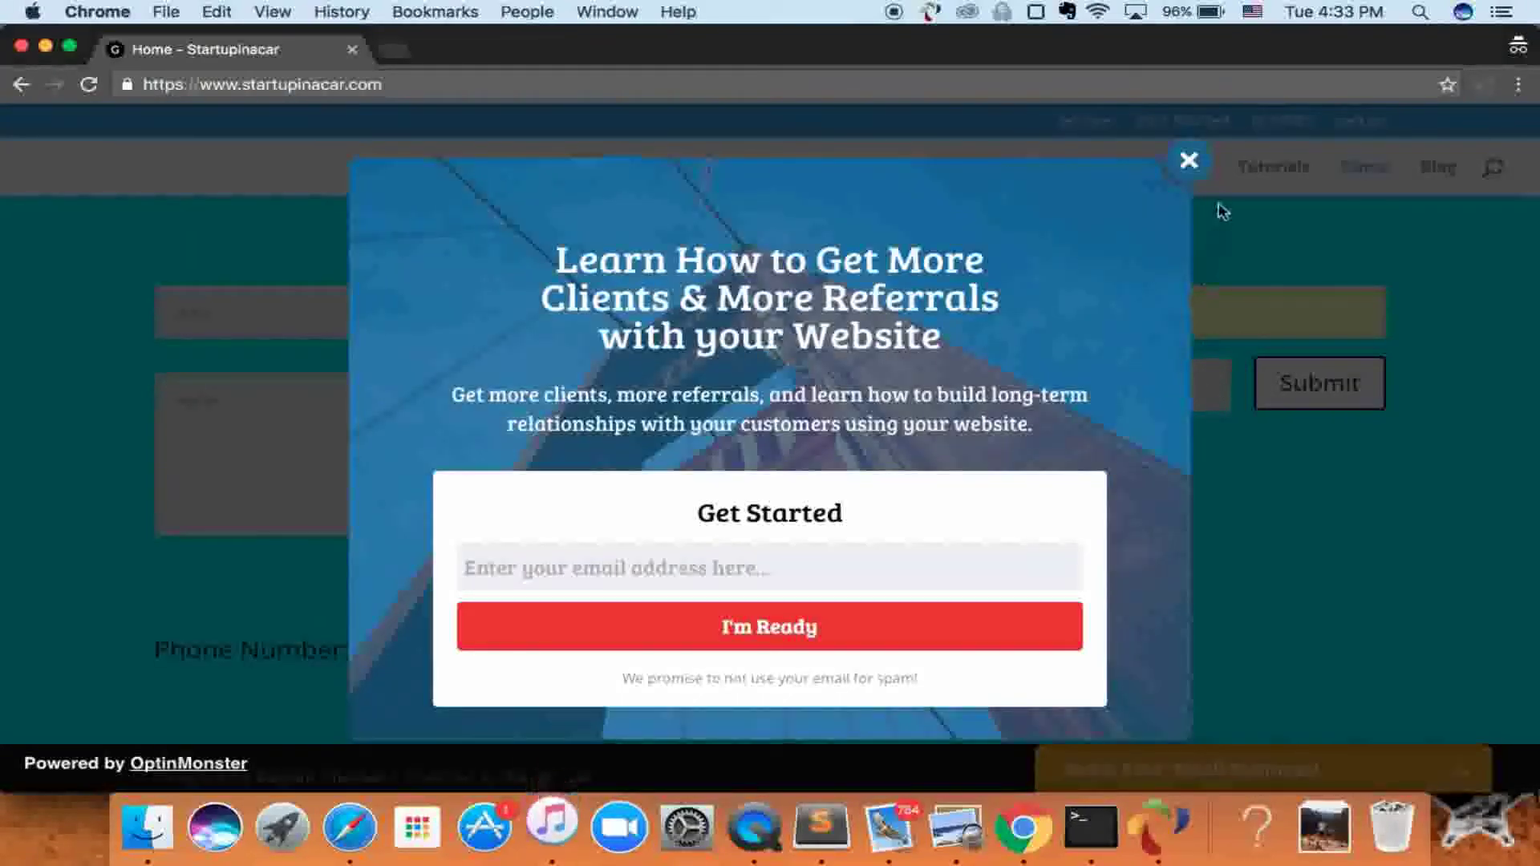
- Close the popup again, answer the 5 + 9 captcha with 14, and submit
click(1188, 161)
click(1195, 386)
text(14)
click(1289, 395)
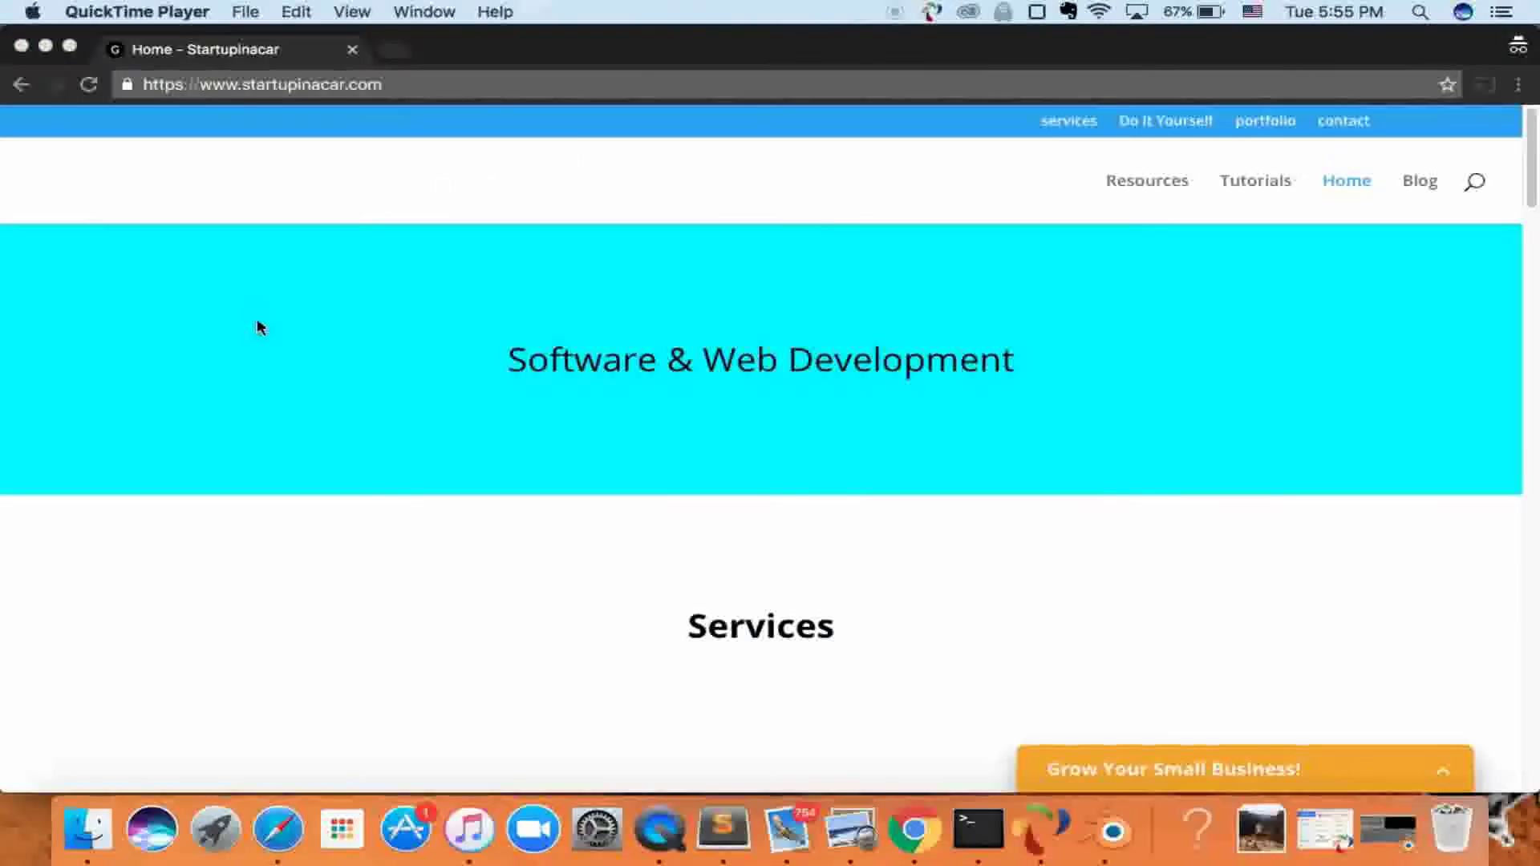
- Bring the original window with the About page confirmation back to the front
click(261, 328)
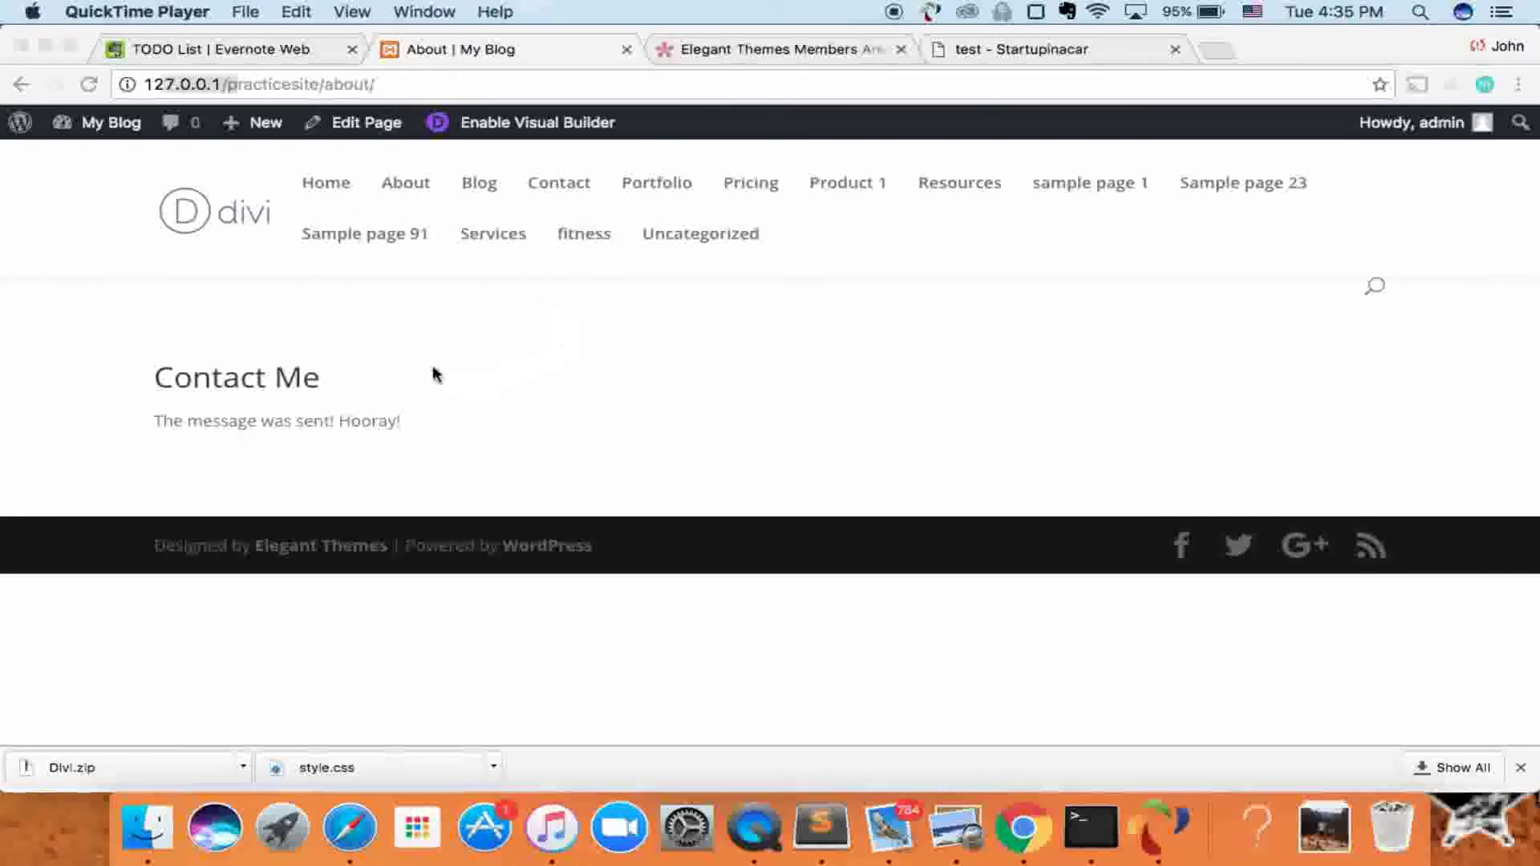
- Search for sendgrid in a new tab and open the SendGrid site from the results
click(1216, 50)
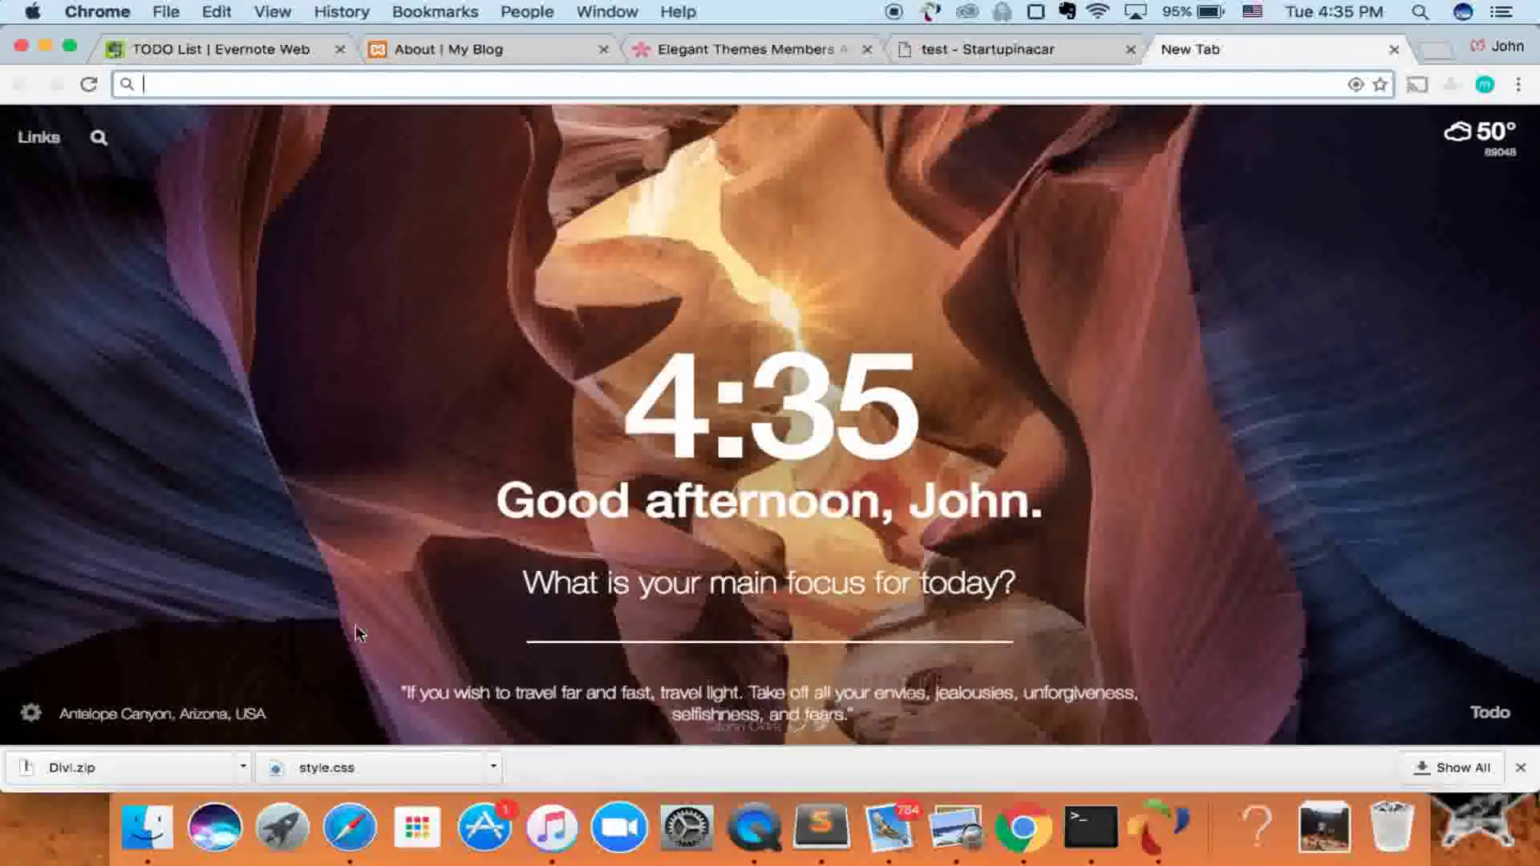
text(sendgrid)
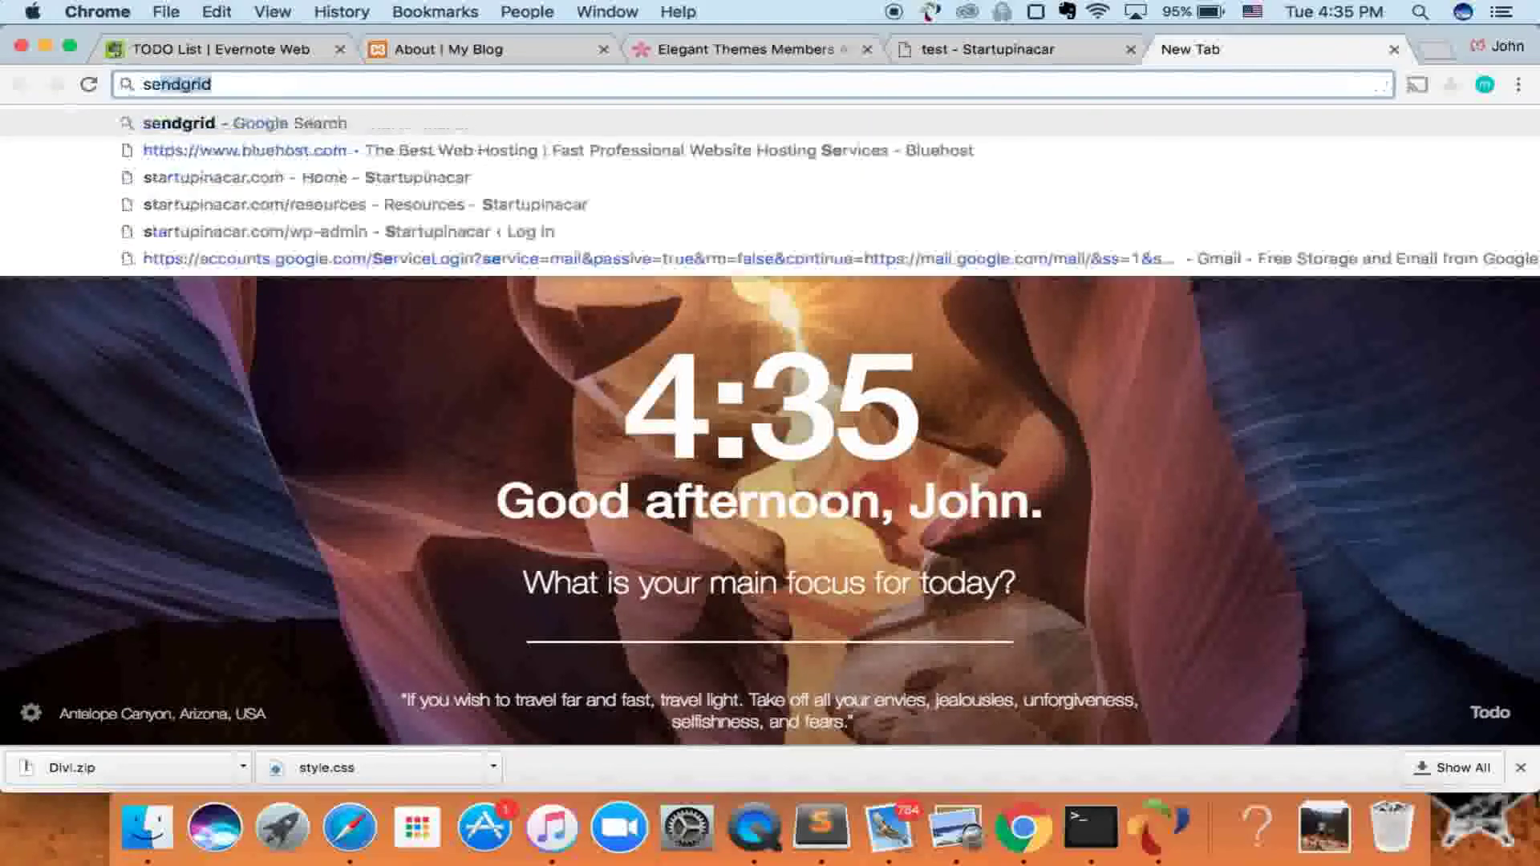
key(Return)
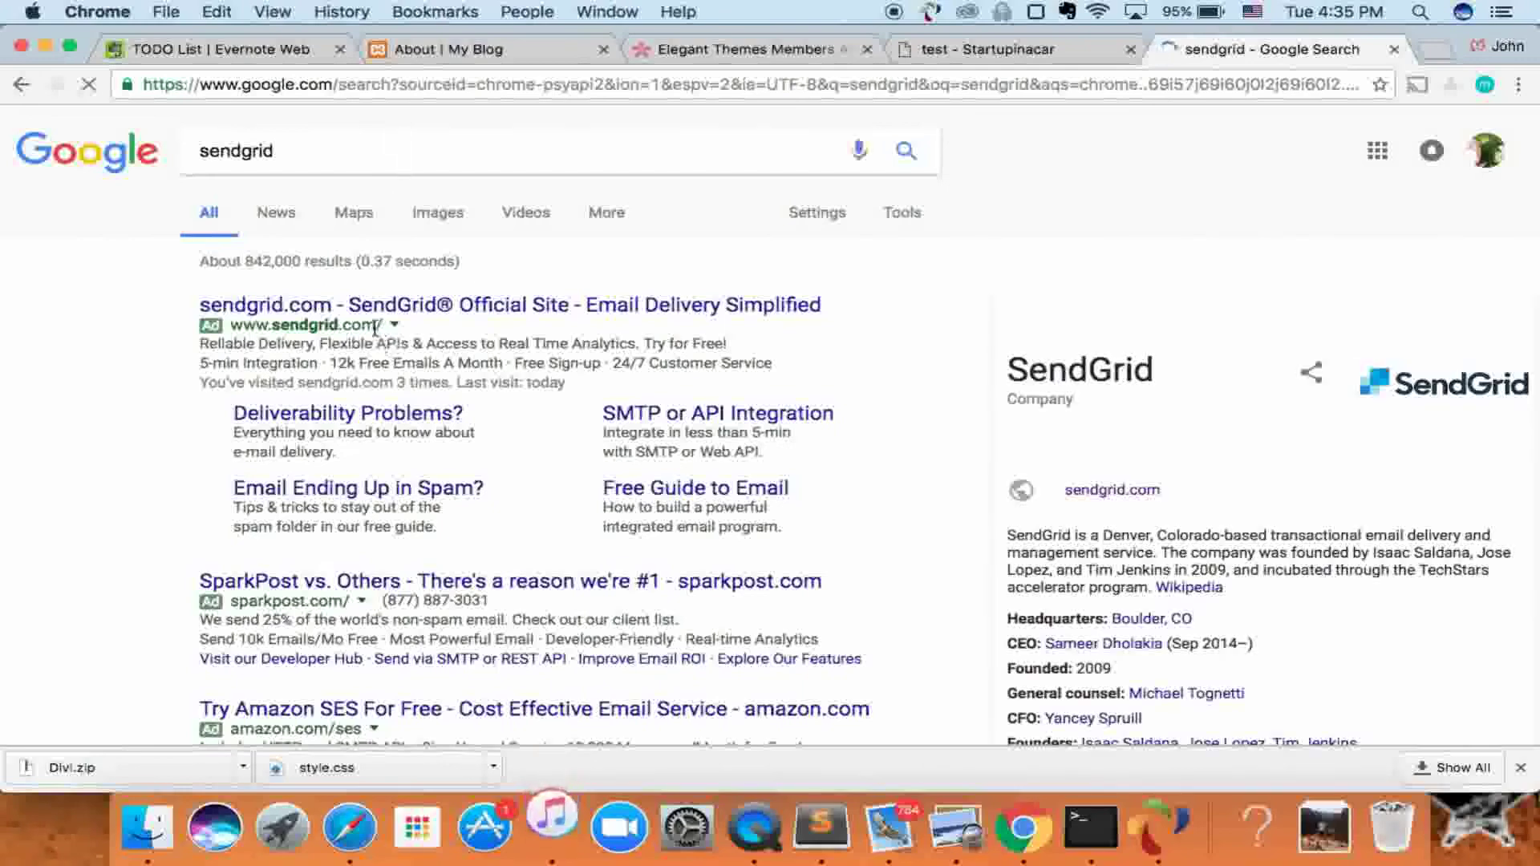
scroll(415, 579, down, 3)
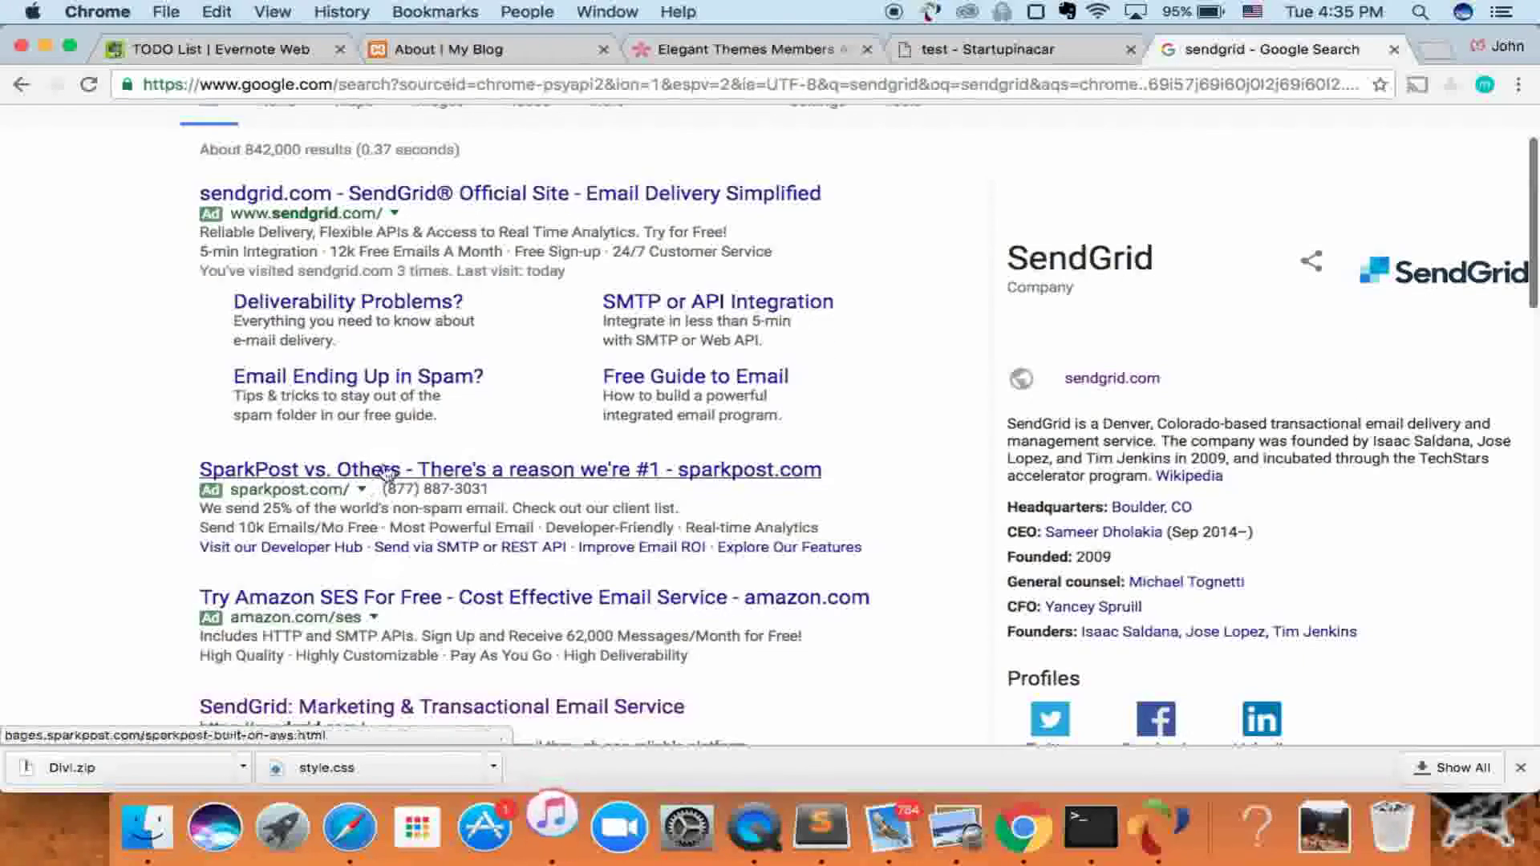
scroll(415, 579, down, 4)
click(441, 547)
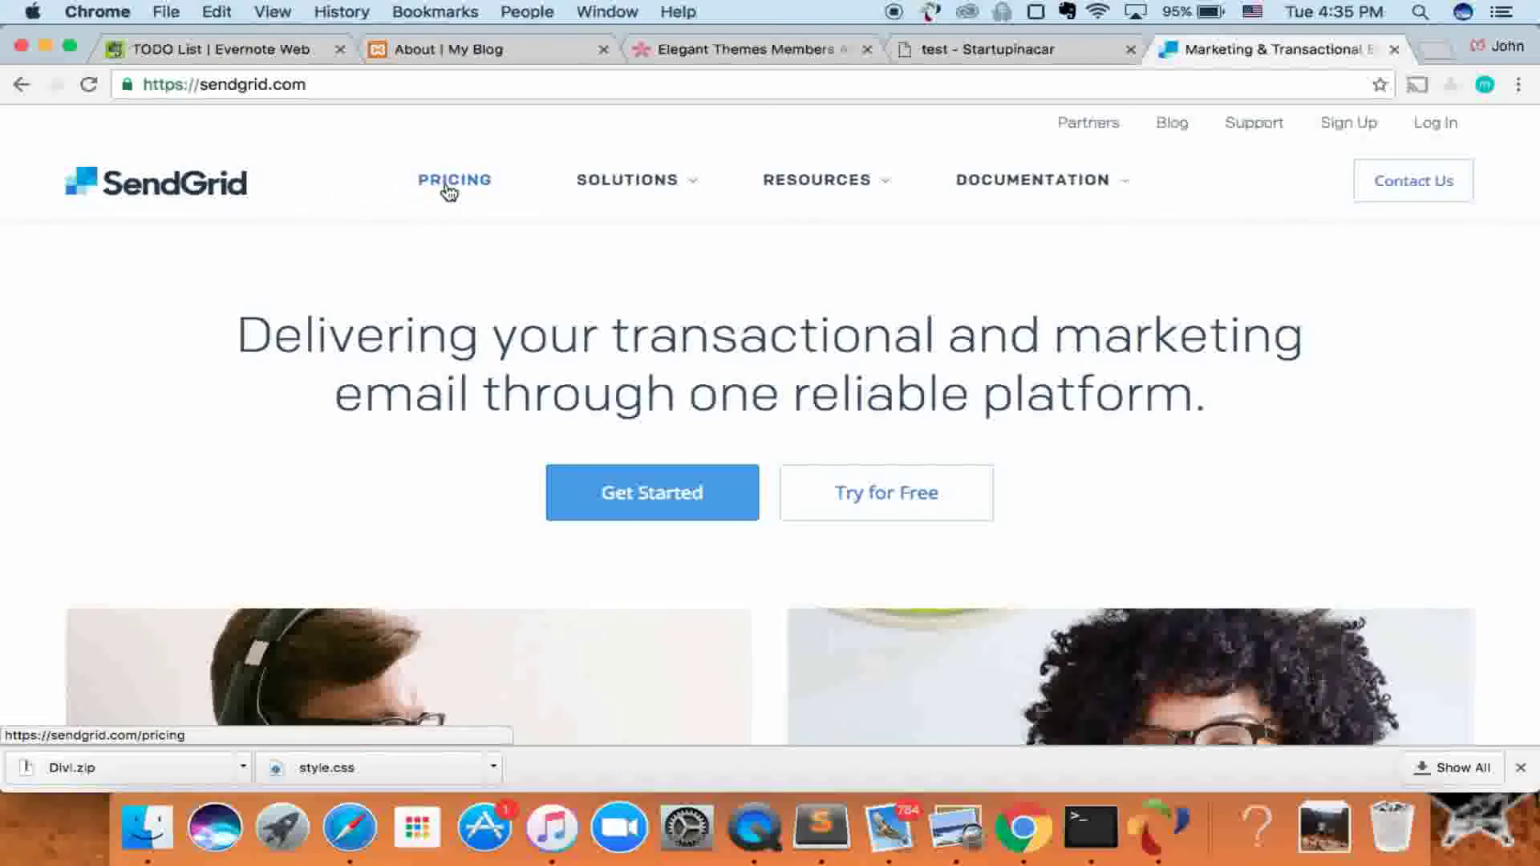
- Open SendGrid's Pricing page and scroll through its plans
click(449, 184)
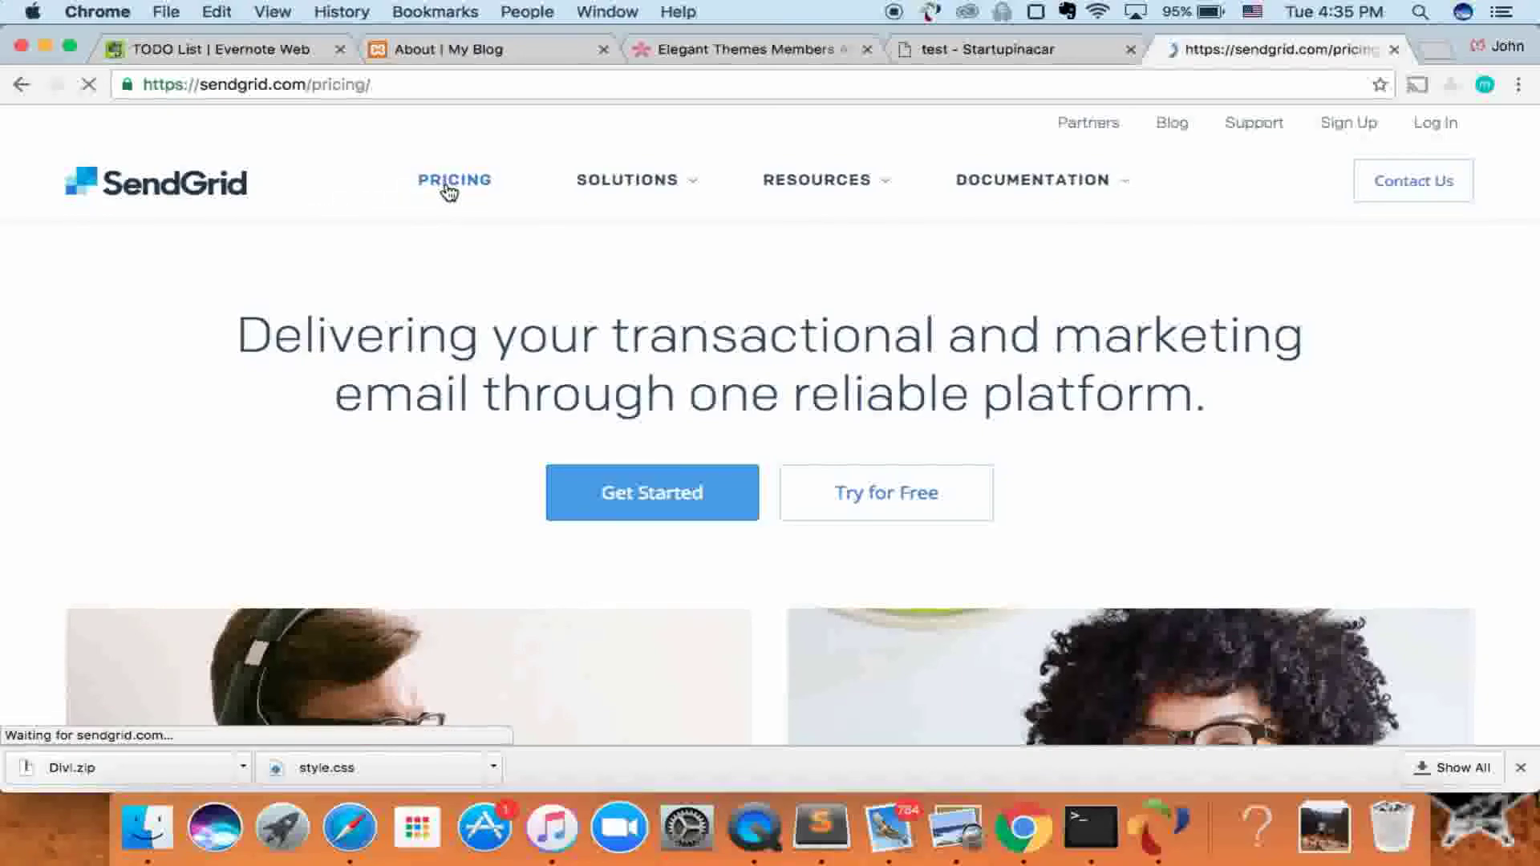
scroll(454, 437, down, 3)
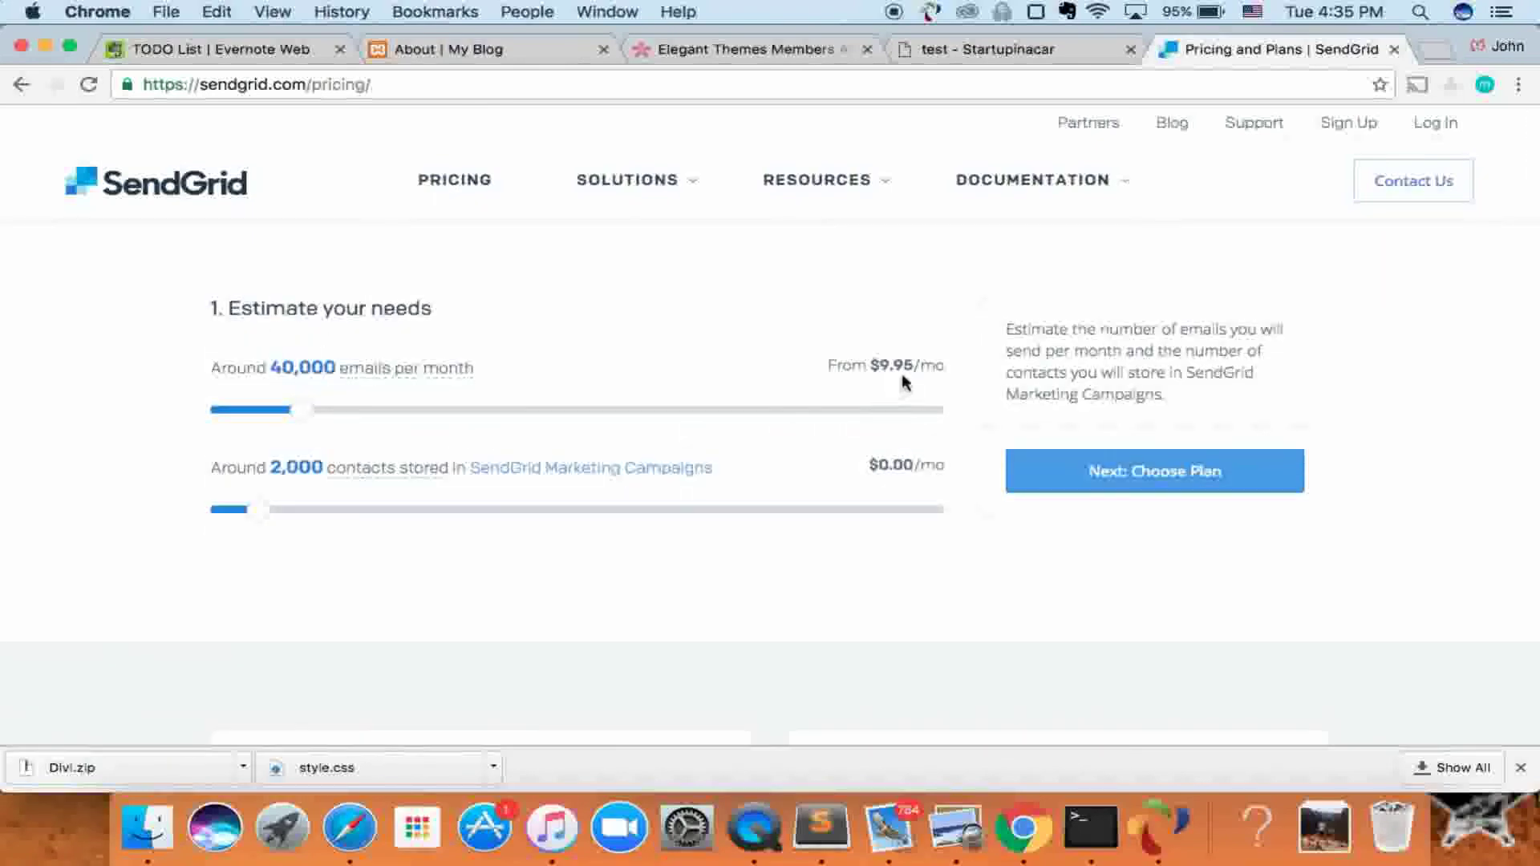
scroll(516, 386, up, 3)
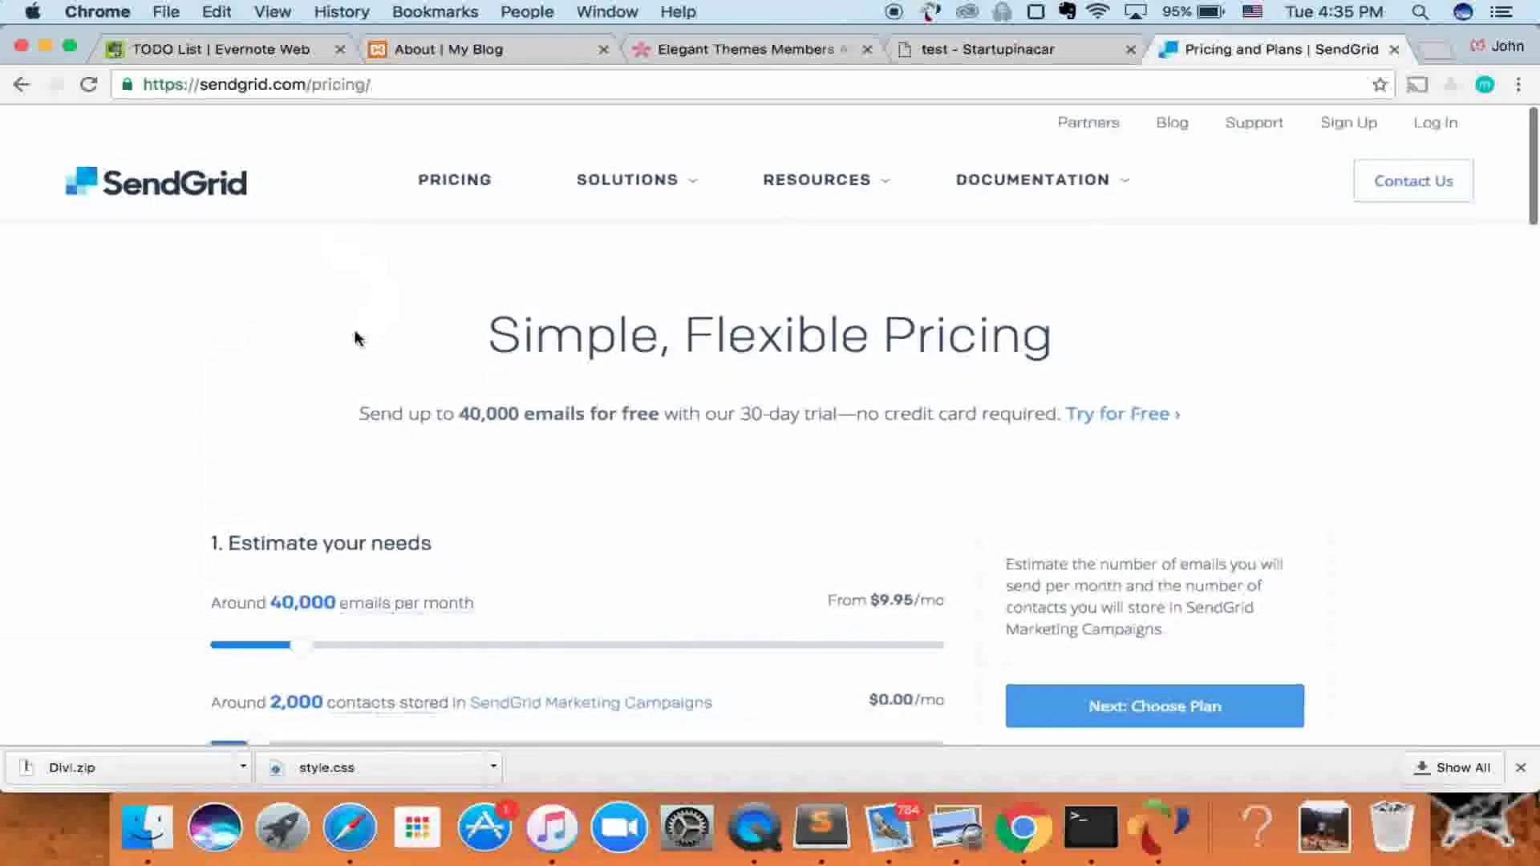